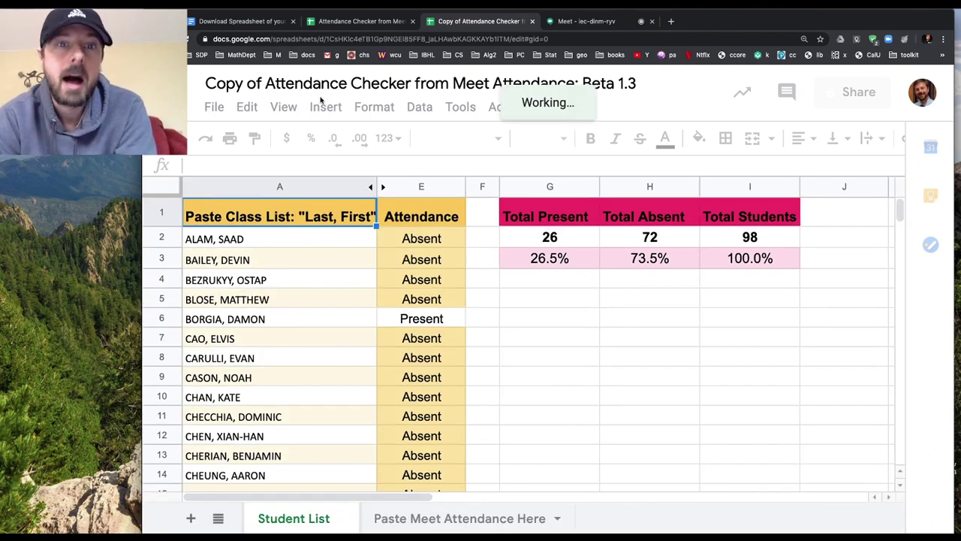
# Clear the existing student names from A2:A99 in the class list column of the Student List sheet
pyautogui.click(488, 347)
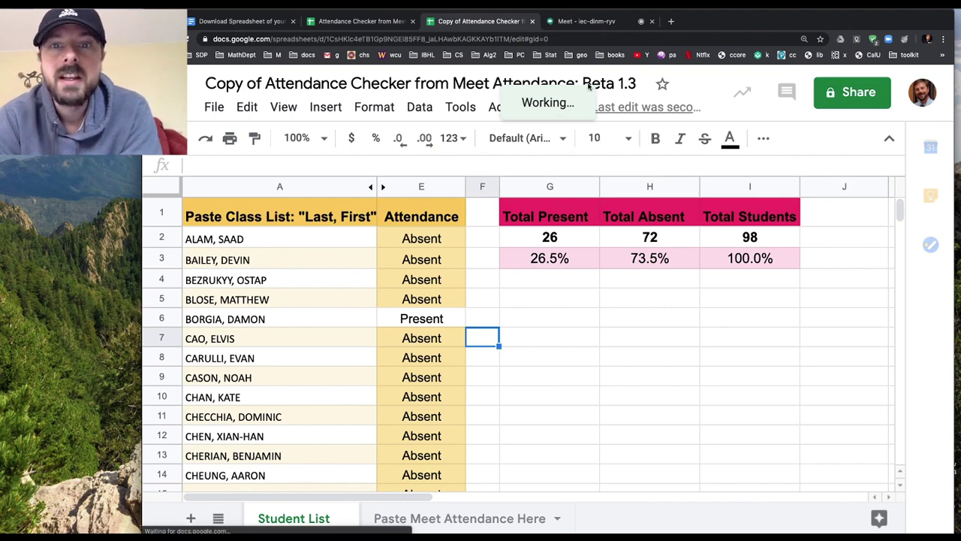
pyautogui.click(292, 241)
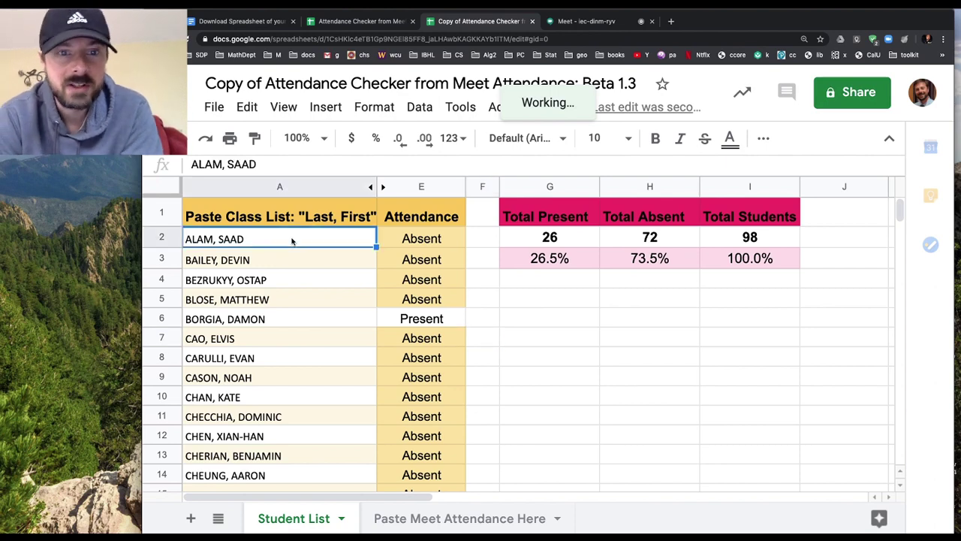
pyautogui.scroll(-3, 288, 316)
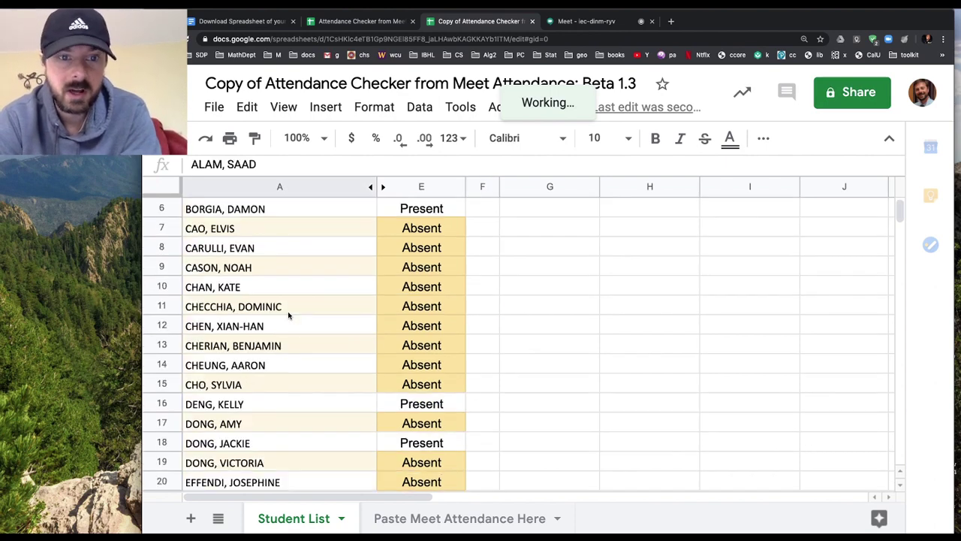
pyautogui.scroll(-2, 288, 315)
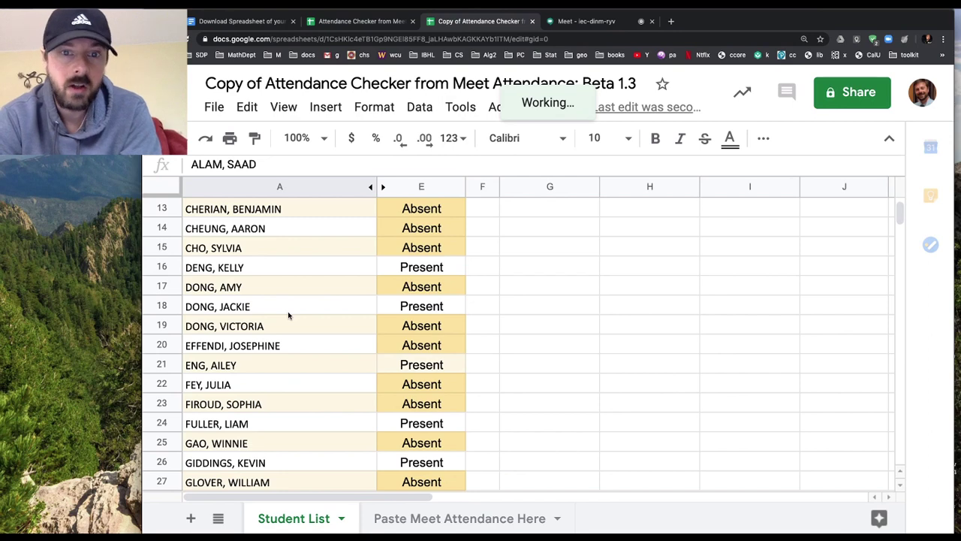
pyautogui.scroll(-2, 288, 315)
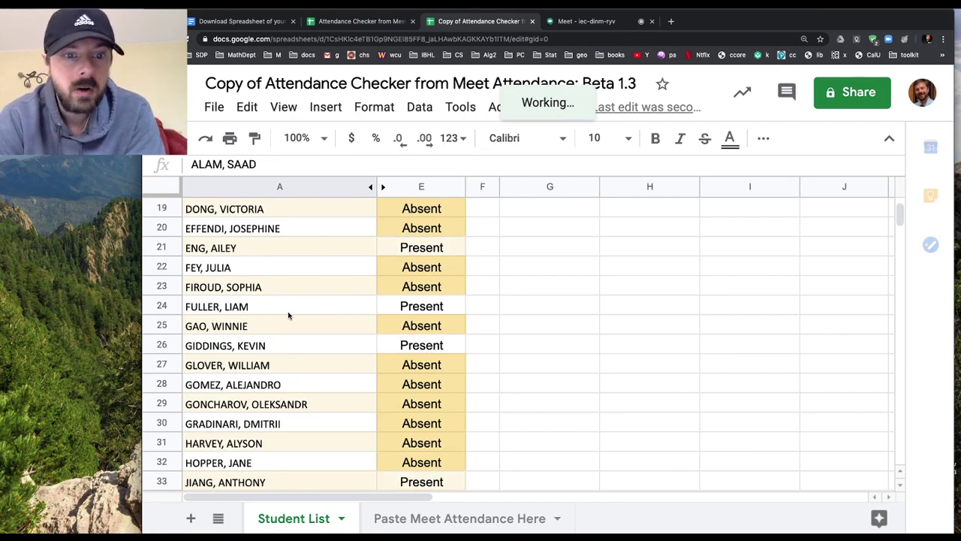
pyautogui.scroll(-3, 287, 316)
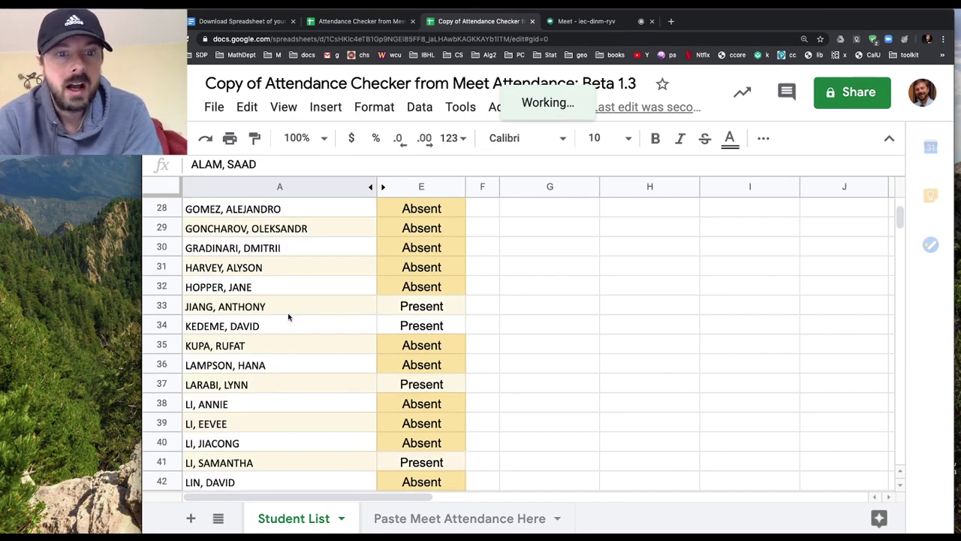
pyautogui.scroll(-20, 288, 312)
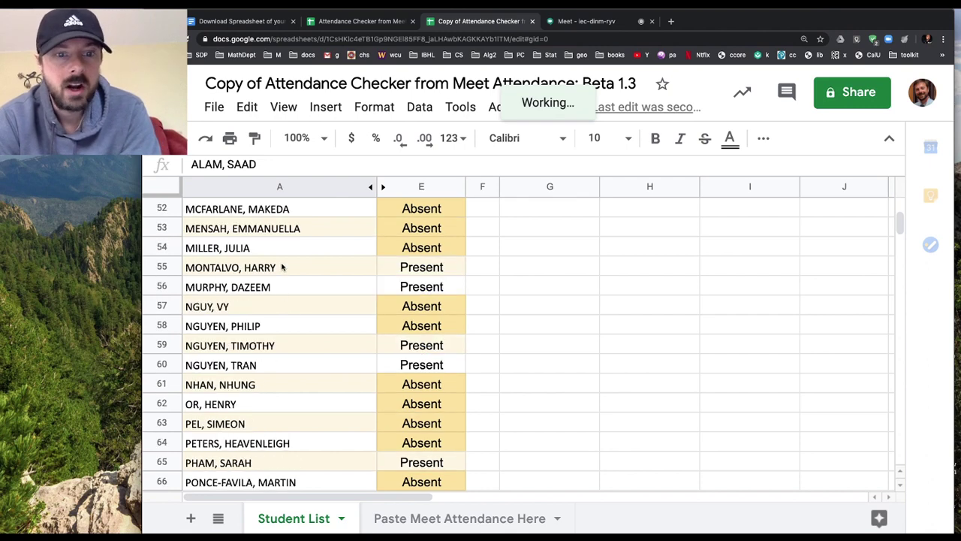
pyautogui.scroll(-20, 280, 386)
pyautogui.scroll(5, 280, 387)
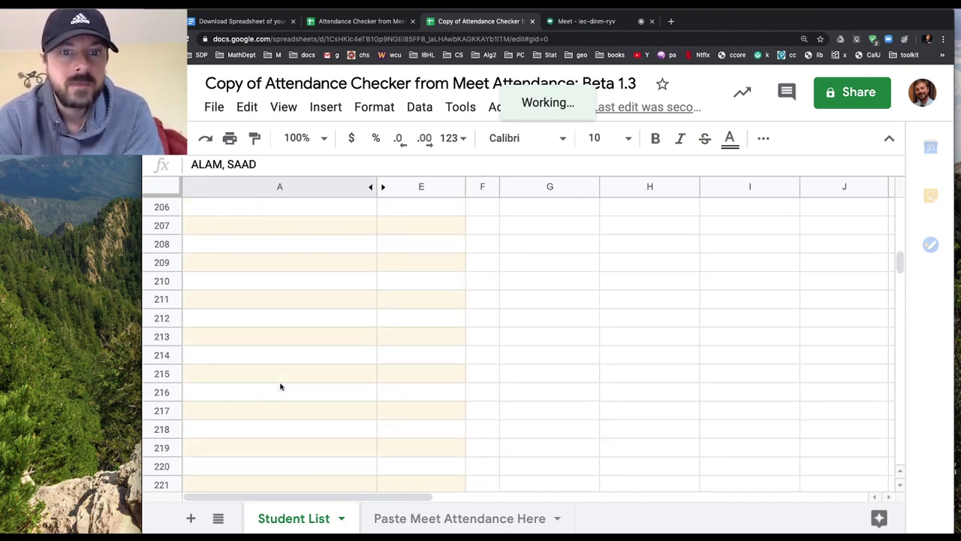
pyautogui.scroll(13, 280, 386)
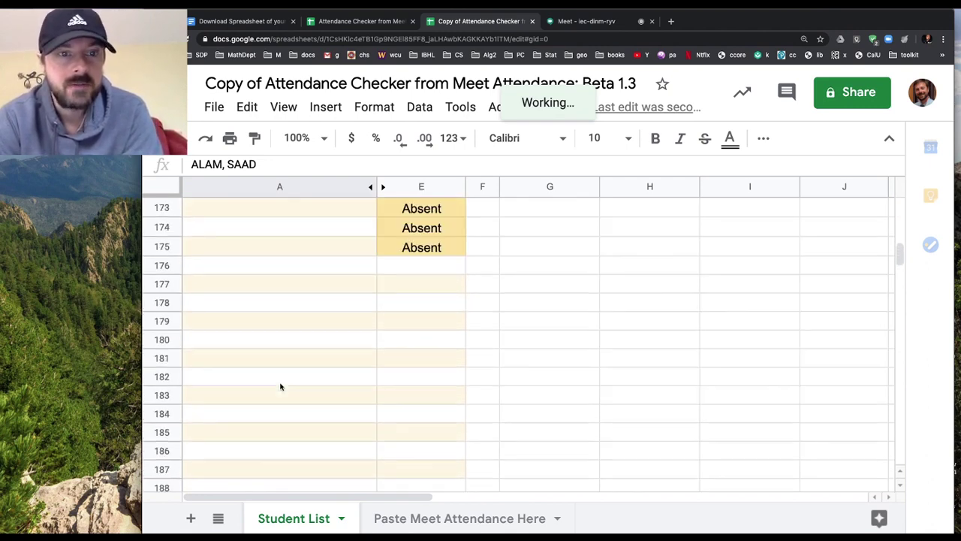
pyautogui.scroll(1, 280, 386)
pyautogui.scroll(3, 300, 305)
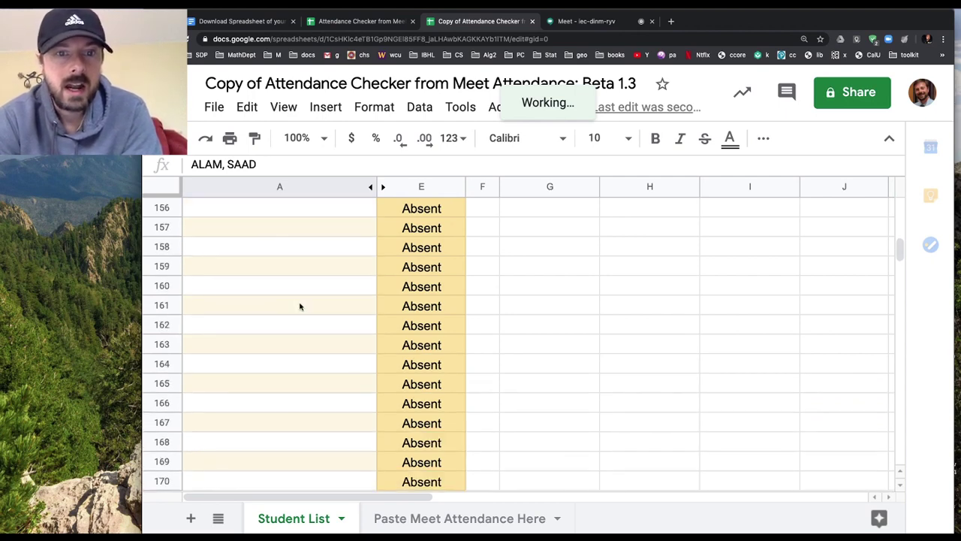
pyautogui.scroll(7, 300, 306)
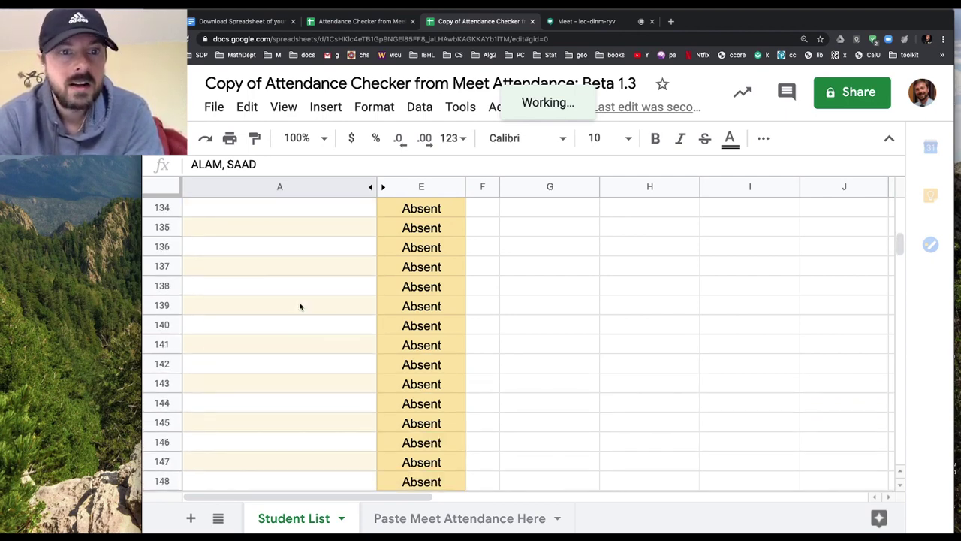
pyautogui.scroll(6, 299, 306)
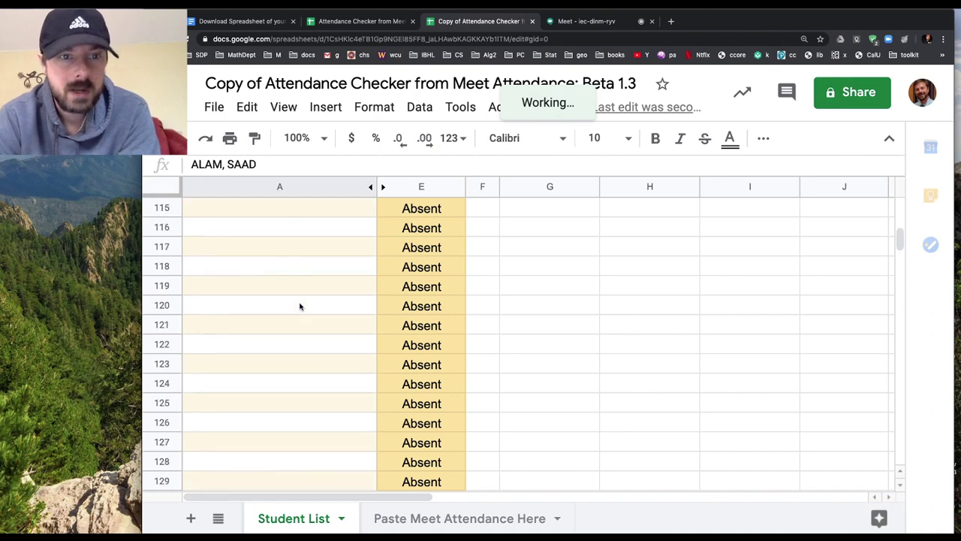
pyautogui.scroll(6, 300, 306)
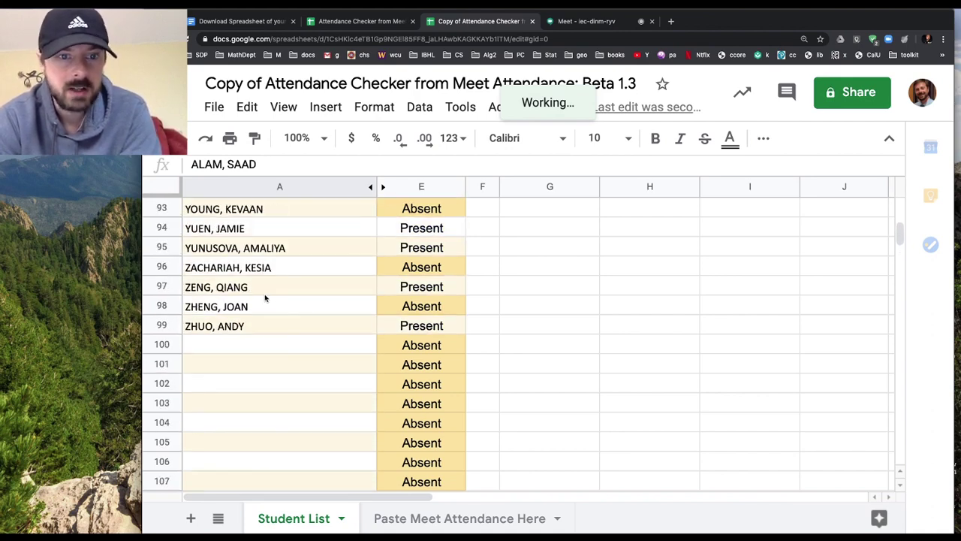
pyautogui.keyDown('shift'); pyautogui.click(250, 329); pyautogui.keyUp('shift')
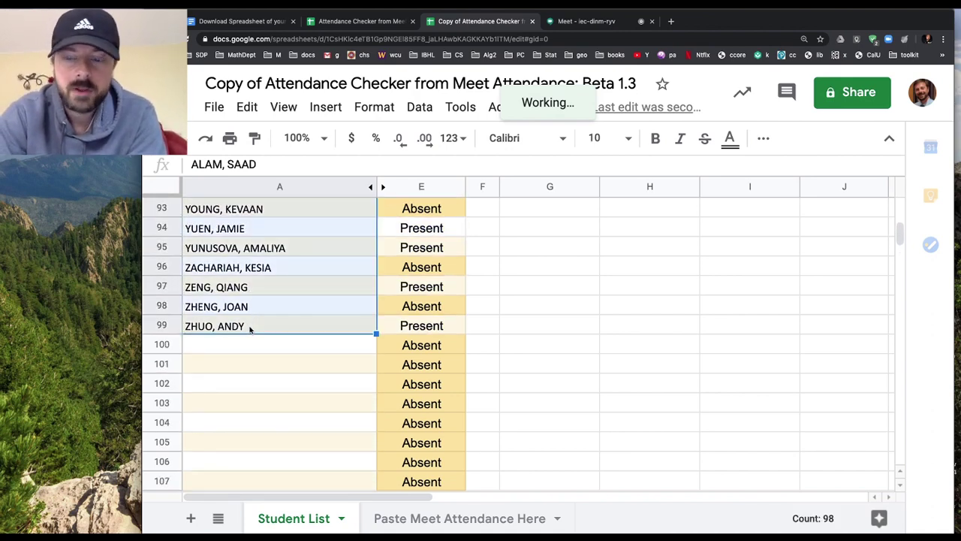
pyautogui.press('Delete')
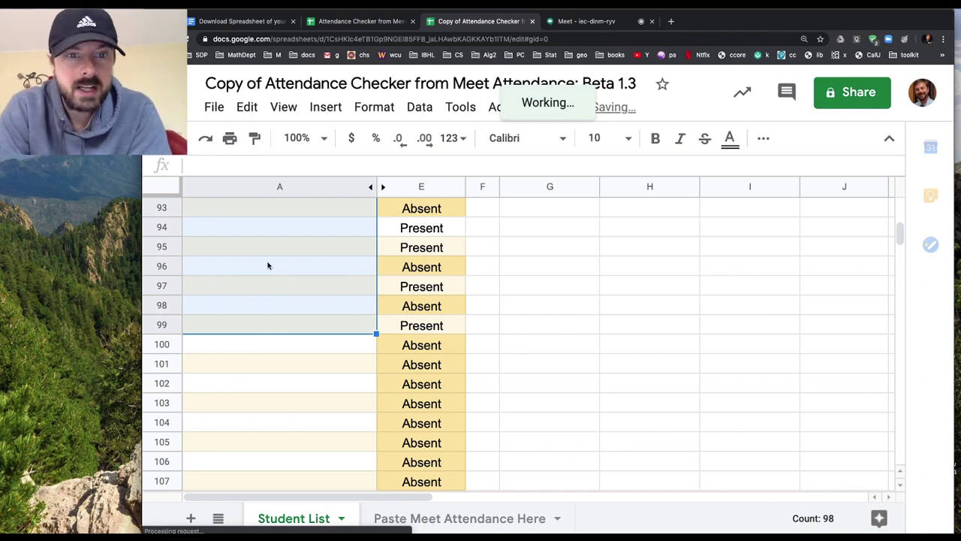
pyautogui.scroll(3, 268, 265)
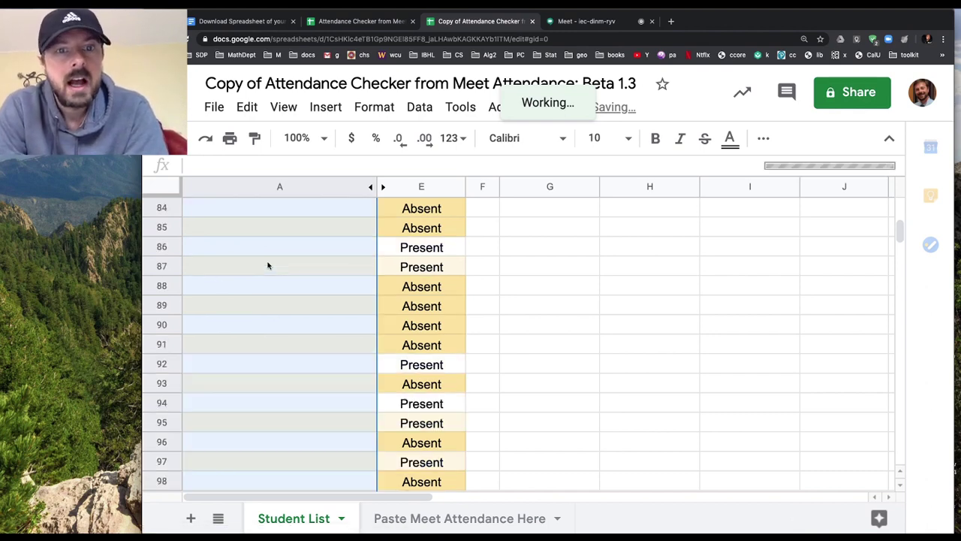
pyautogui.scroll(10, 267, 265)
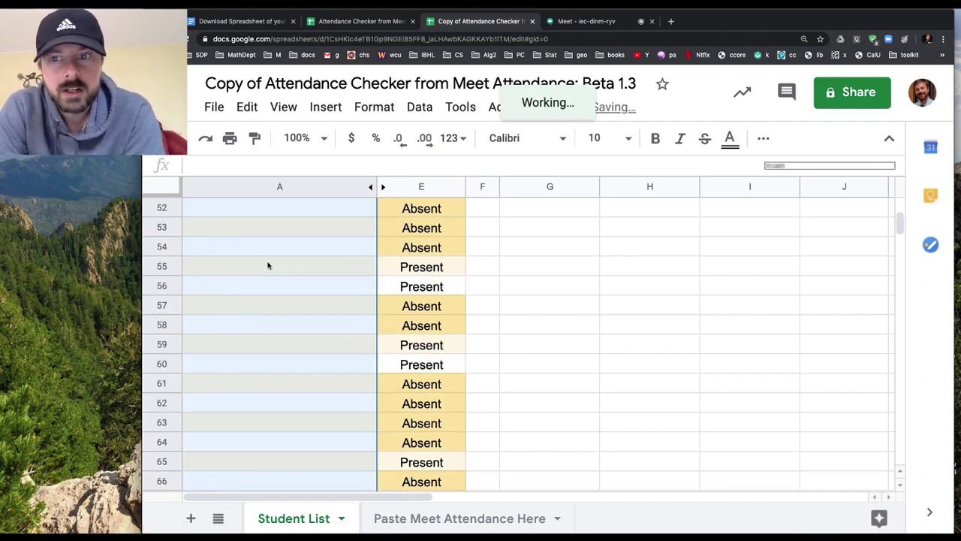
pyautogui.scroll(12, 268, 266)
pyautogui.scroll(3, 267, 265)
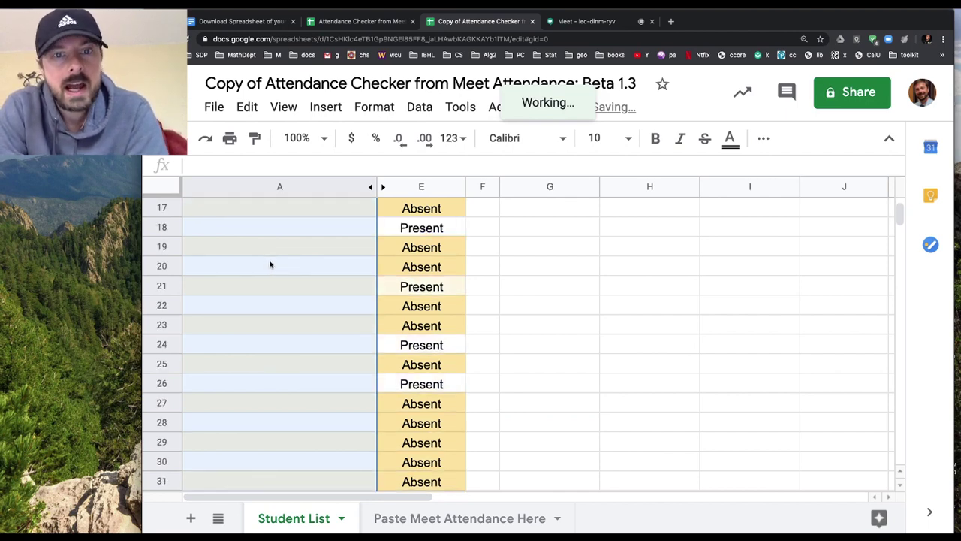
pyautogui.scroll(3, 309, 261)
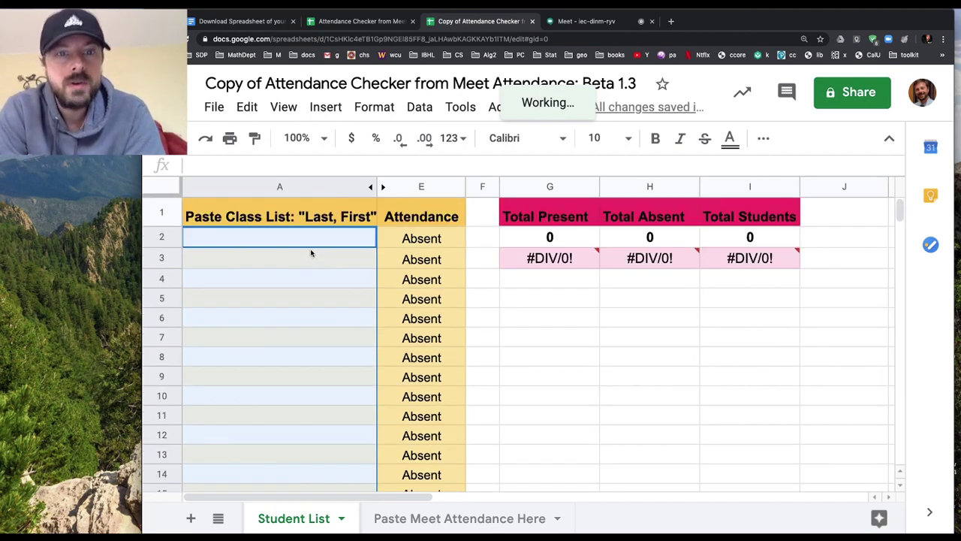
pyautogui.press('Down')
pyautogui.click(549, 337)
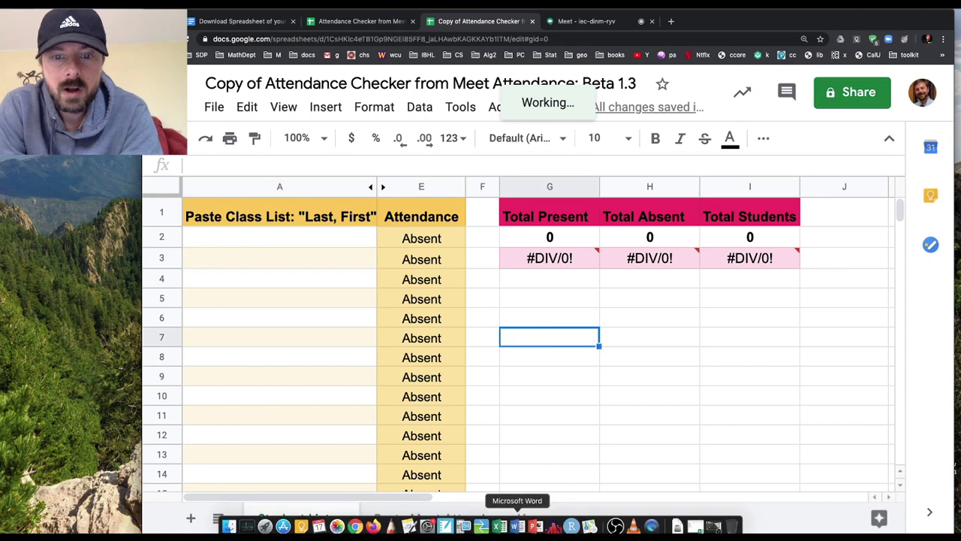
# Switch to the Excel workbook Book1 and copy the student names in A2:A9 under Class Names
pyautogui.click(698, 526)
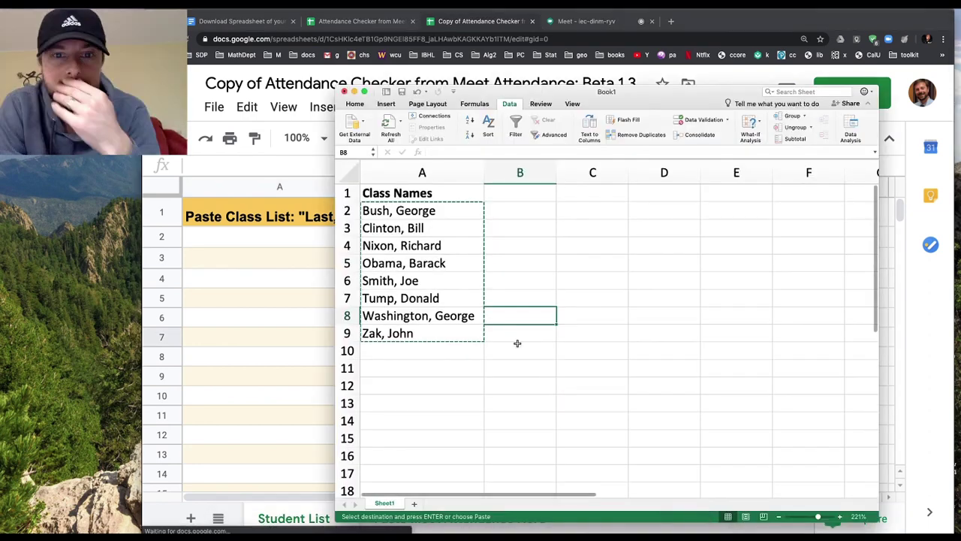
pyautogui.click(431, 193)
pyautogui.moveTo(431, 211); pyautogui.dragTo(429, 329)
pyautogui.hotkey('ctrl', 'c')
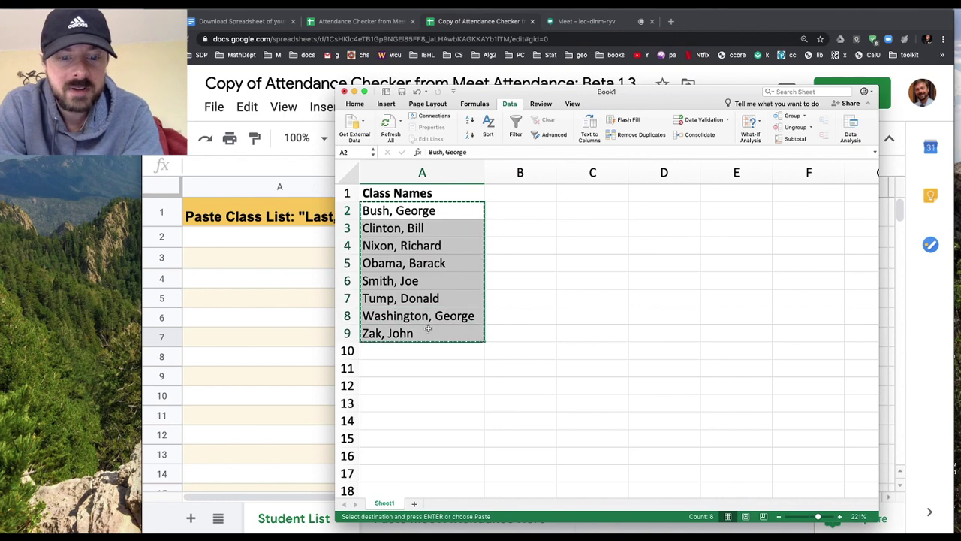
# Switch back to the attendance checker in Google Sheets and paste the copied class list starting at cell A2 of Student List
pyautogui.click(234, 303)
pyautogui.click(255, 240)
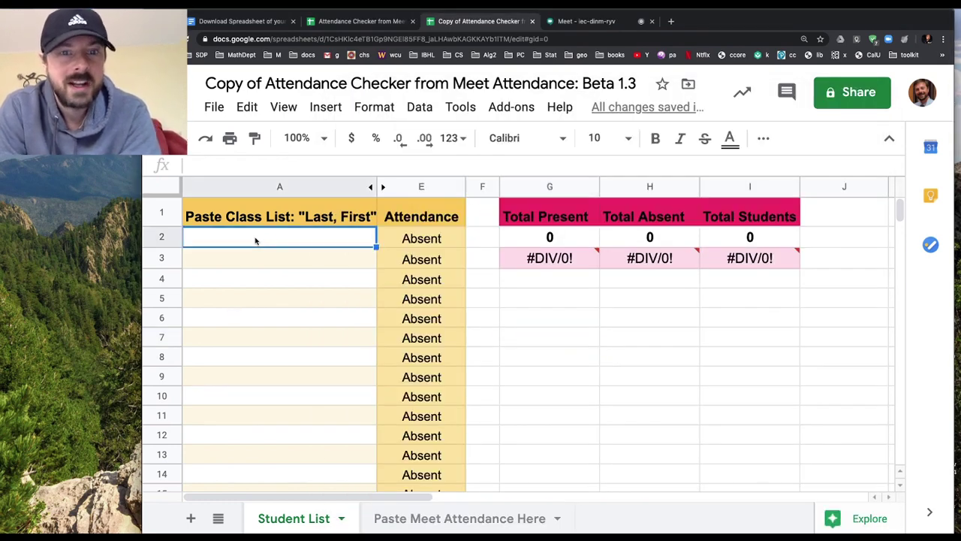
pyautogui.hotkey('ctrl', 'v')
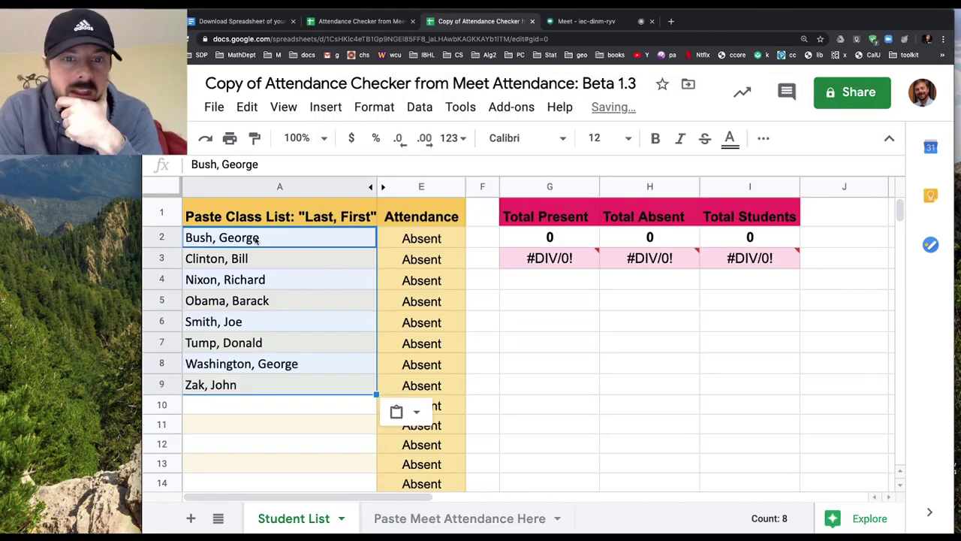
pyautogui.click(272, 329)
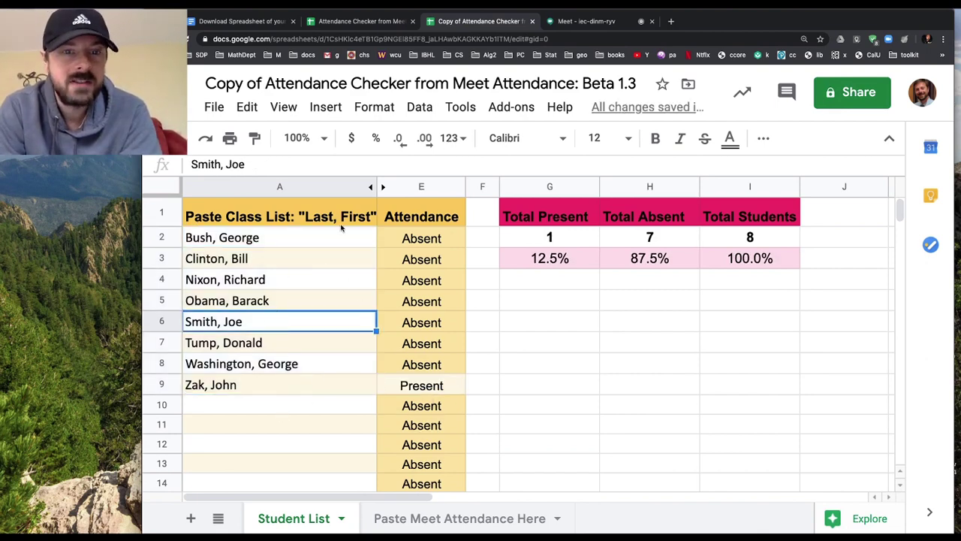
pyautogui.click(507, 336)
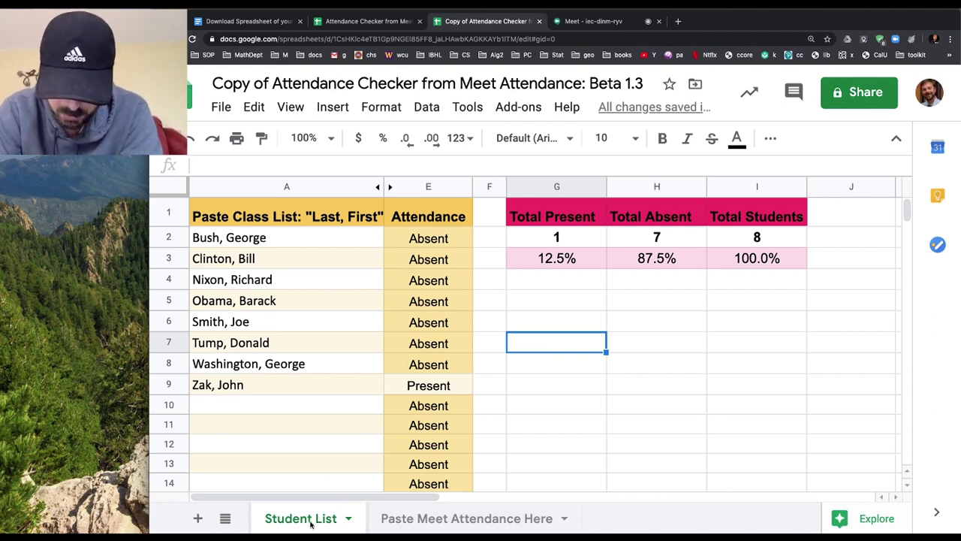
# Open the Paste Meet Attendance Here sheet and select the empty cell E2
pyautogui.click(451, 519)
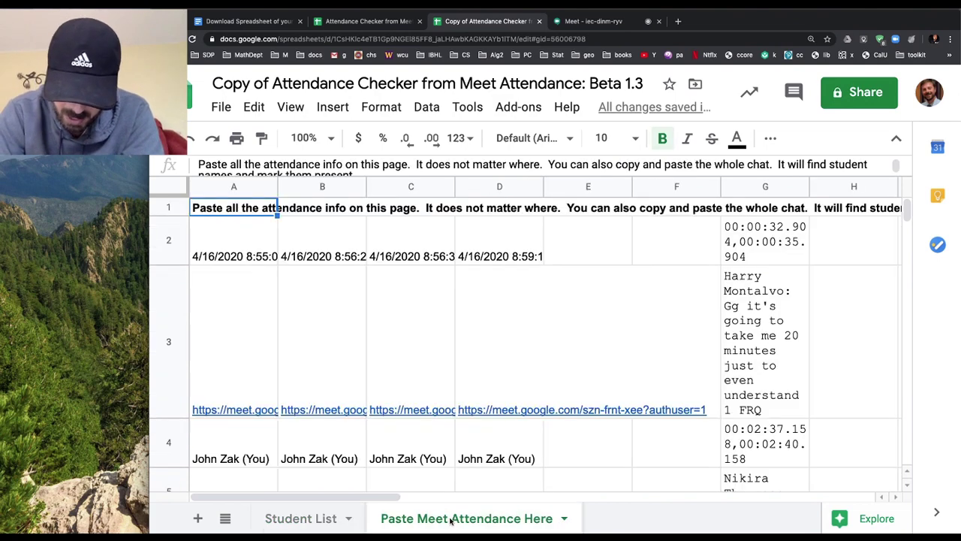
pyautogui.click(394, 325)
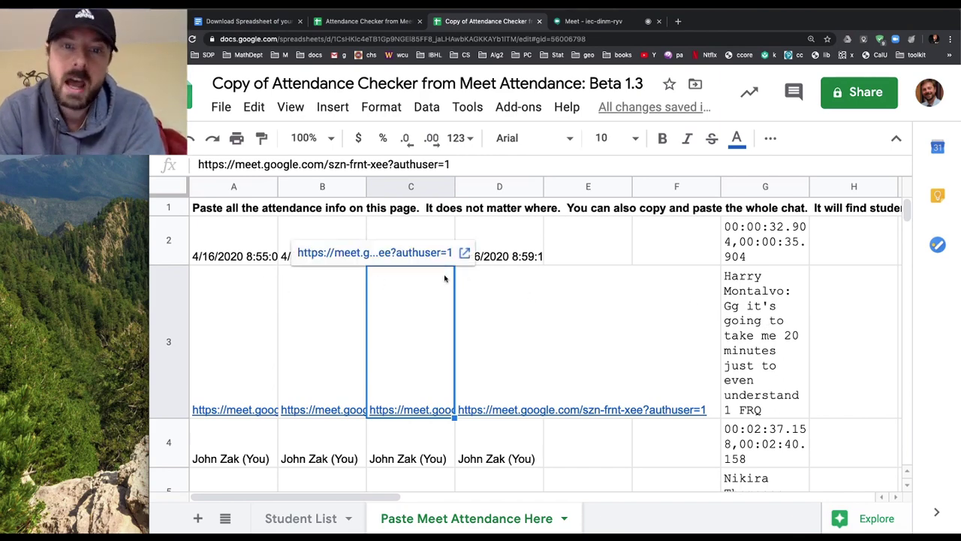
pyautogui.click(609, 251)
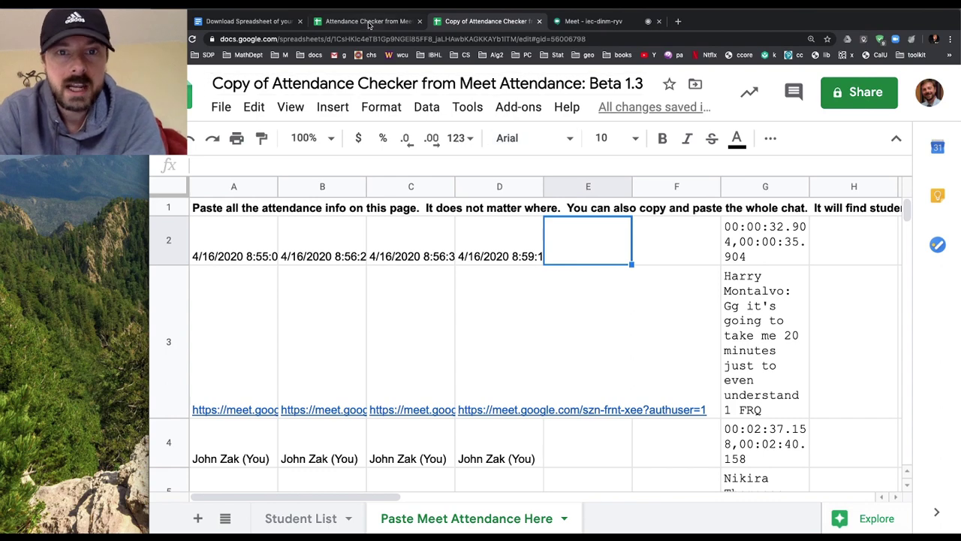
pyautogui.click(390, 245)
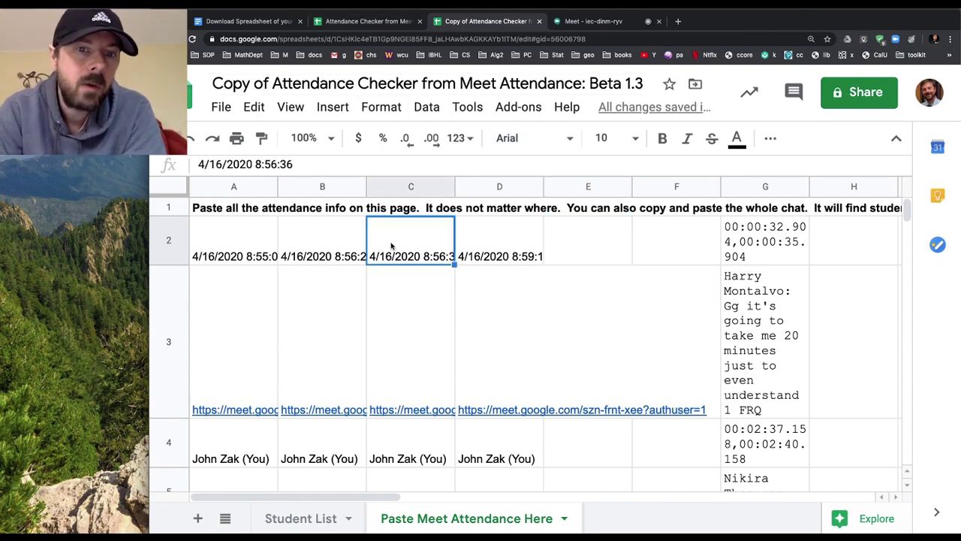
pyautogui.click(589, 237)
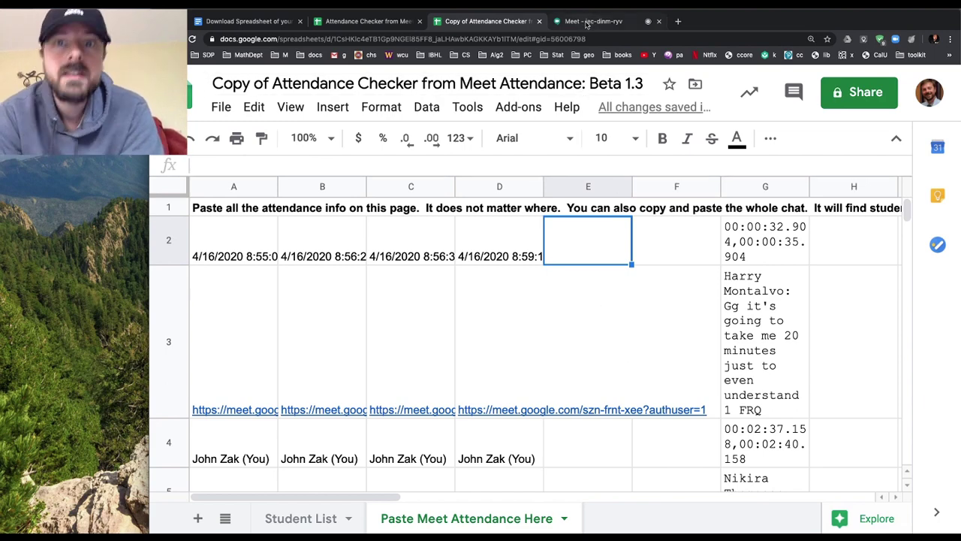
# Switch to the Google Meet call, open its chat, and copy all the chat messages from the first through the last
pyautogui.click(586, 22)
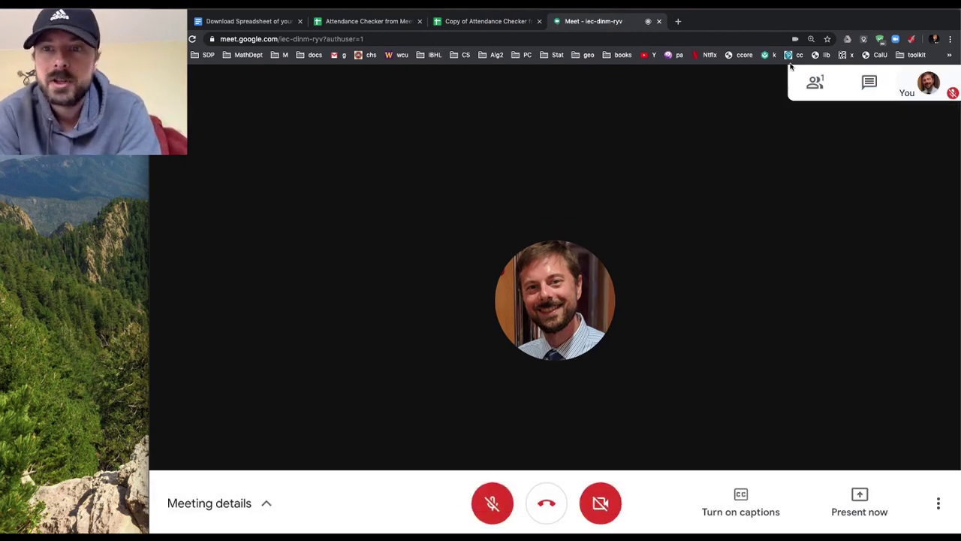
pyautogui.click(869, 82)
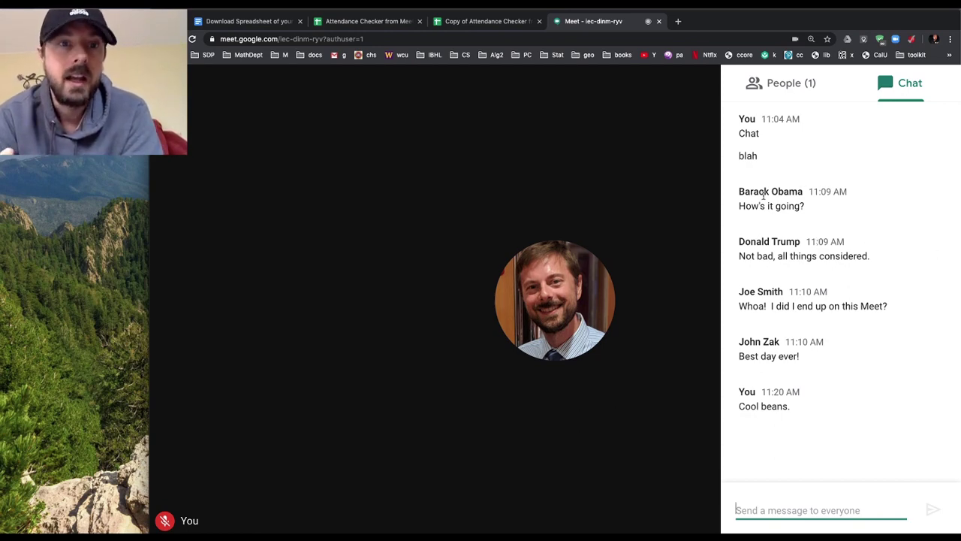
pyautogui.click(802, 308)
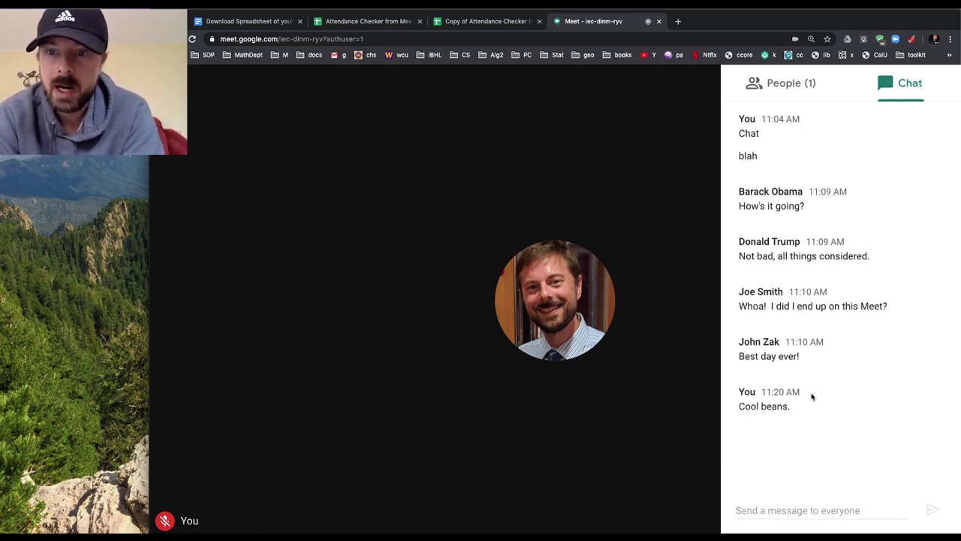
pyautogui.moveTo(740, 115)
pyautogui.mouseDown()
pyautogui.moveTo(781, 185)
pyautogui.moveTo(814, 311)
pyautogui.moveTo(811, 420)
pyautogui.moveTo(790, 392)
pyautogui.moveTo(733, 119)
pyautogui.mouseUp()
pyautogui.click(810, 428)
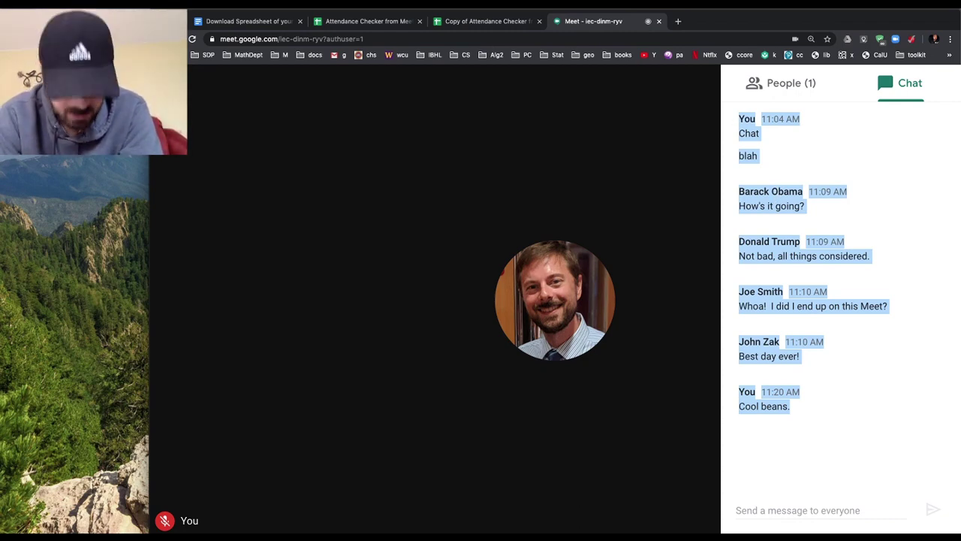
pyautogui.click(94, 4)
pyautogui.click(112, 49)
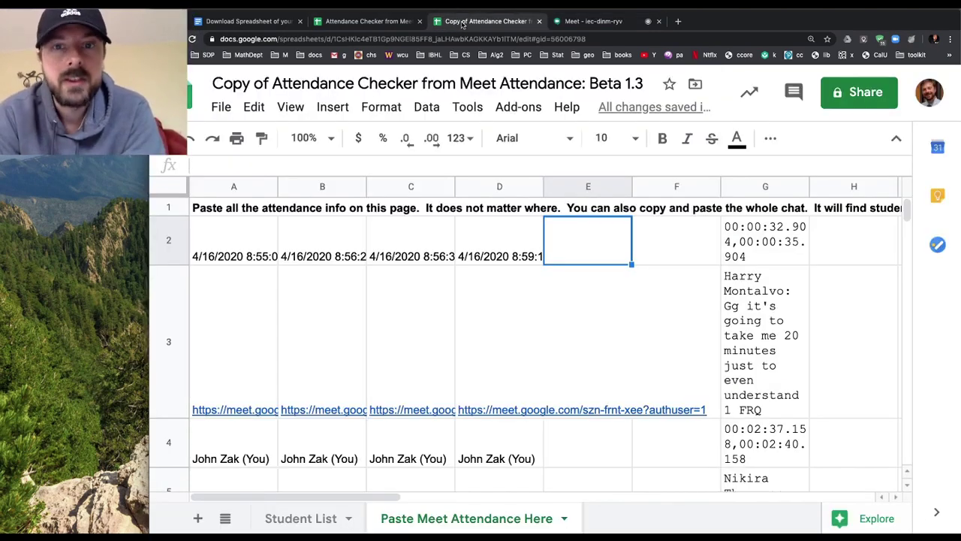
# Return to the attendance checker, check Student List, and paste the copied chat starting at cell A2 of Paste Meet Attendance Here
pyautogui.click(467, 22)
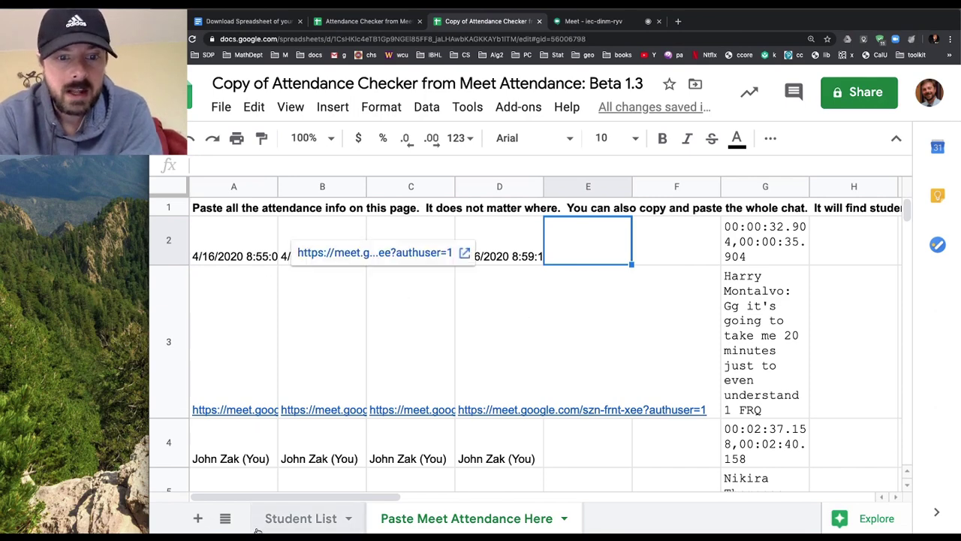
pyautogui.click(286, 524)
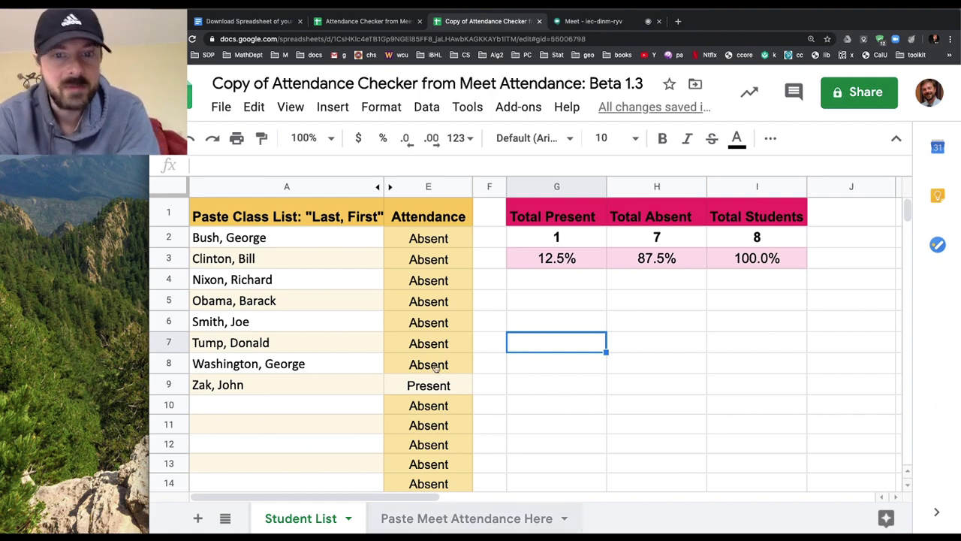
pyautogui.click(447, 518)
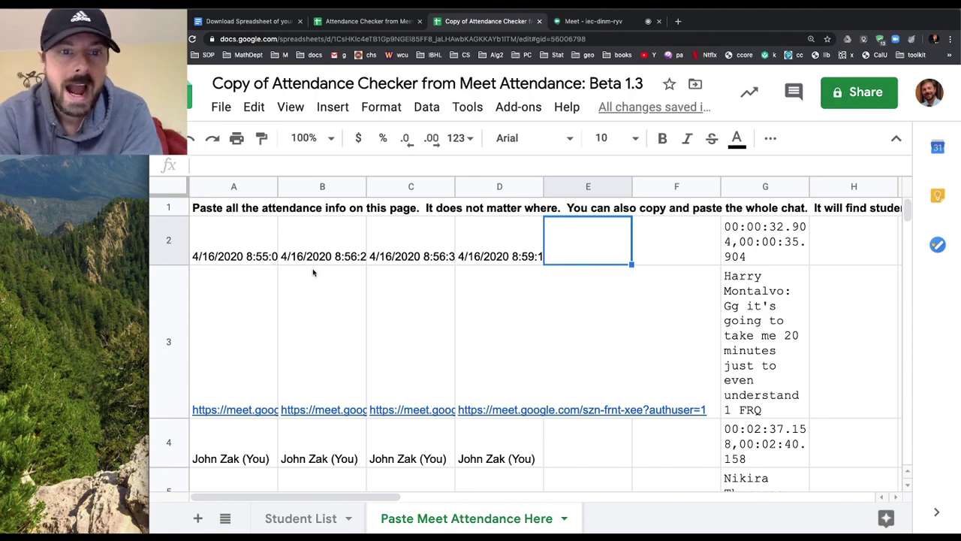
pyautogui.click(257, 245)
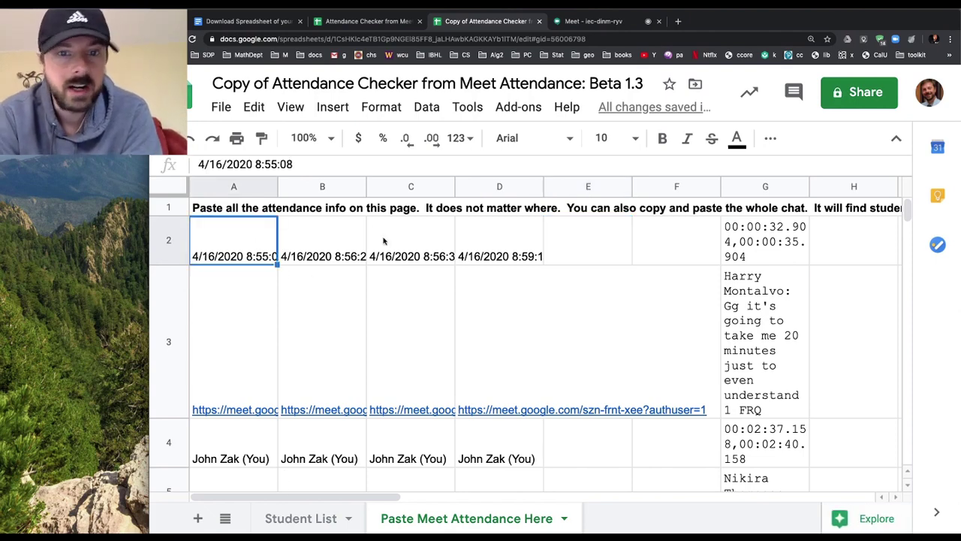
pyautogui.click(344, 249)
pyautogui.click(247, 247)
pyautogui.click(254, 107)
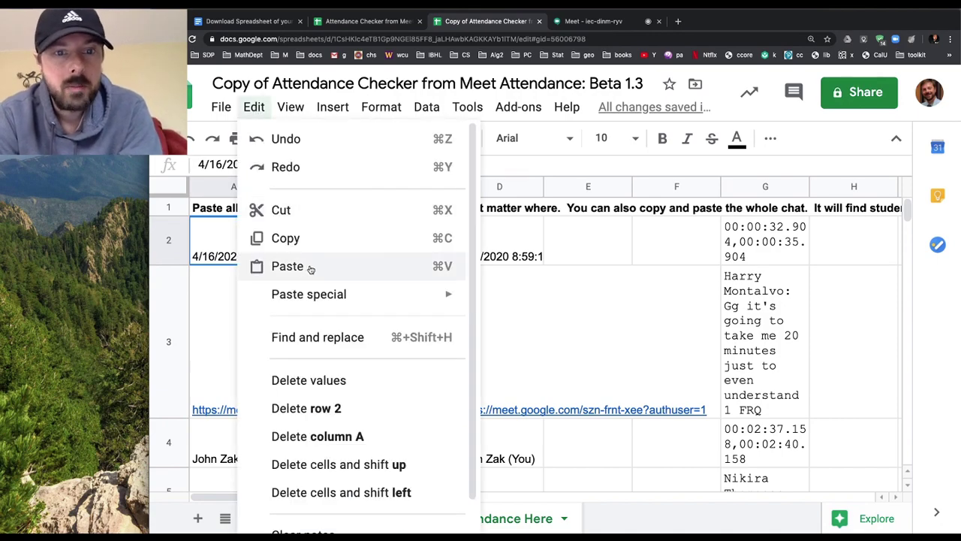
pyautogui.click(287, 266)
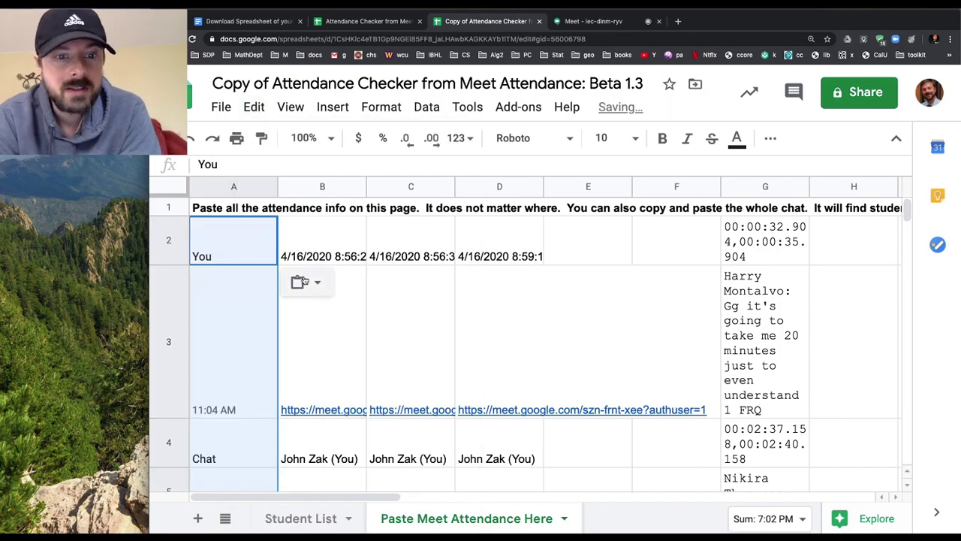
pyautogui.scroll(-5, 328, 343)
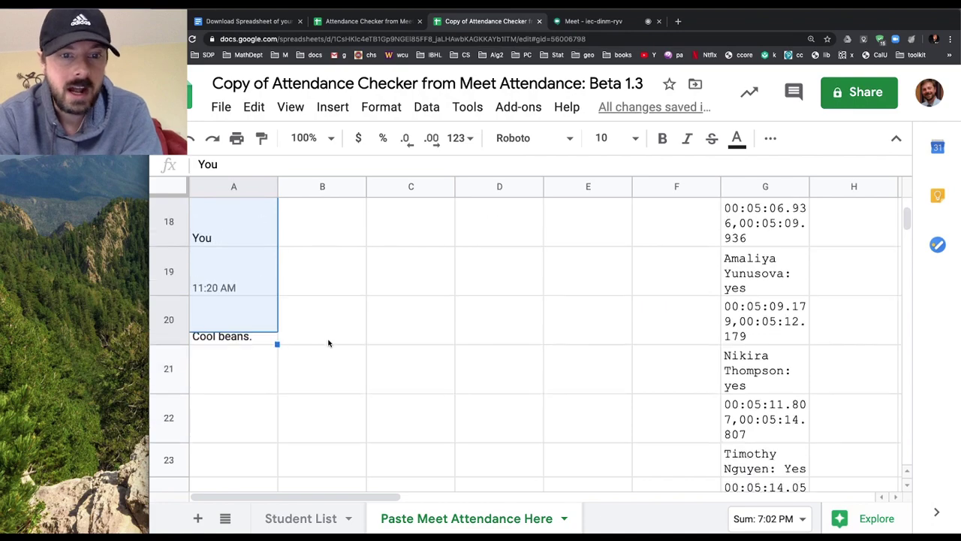
pyautogui.scroll(10, 328, 342)
pyautogui.click(327, 283)
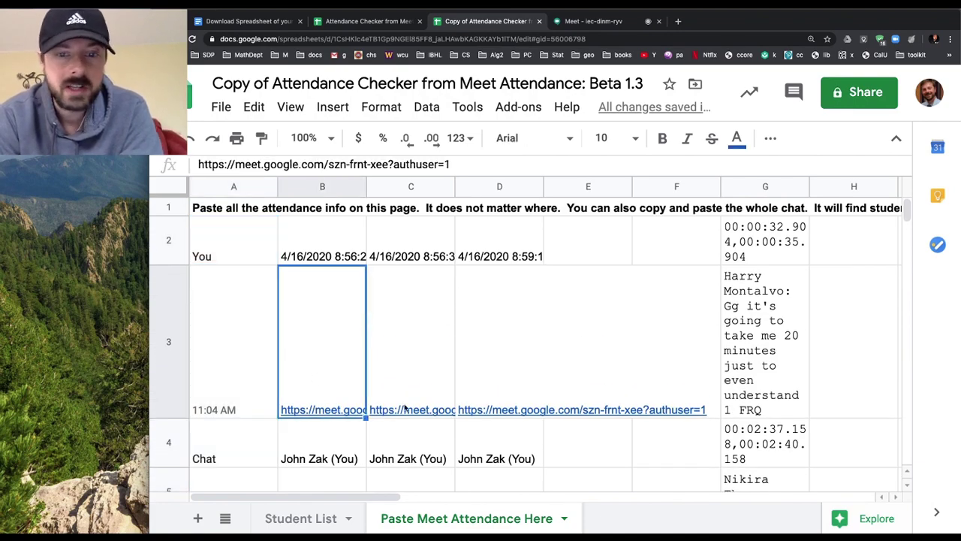
# Open Student List and check the attendance marks along with the Total Present, Total Absent and Total Students figures
pyautogui.click(302, 524)
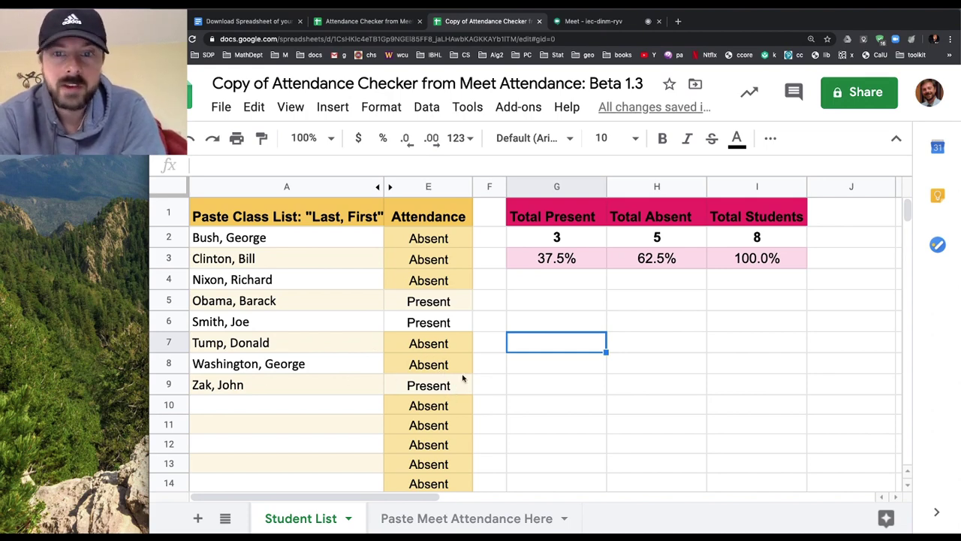
pyautogui.click(530, 379)
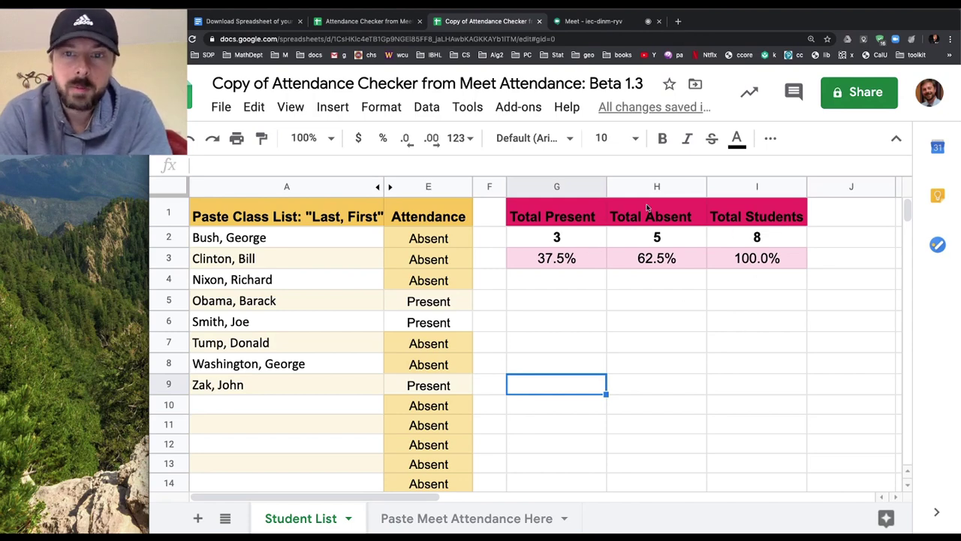
pyautogui.click(784, 239)
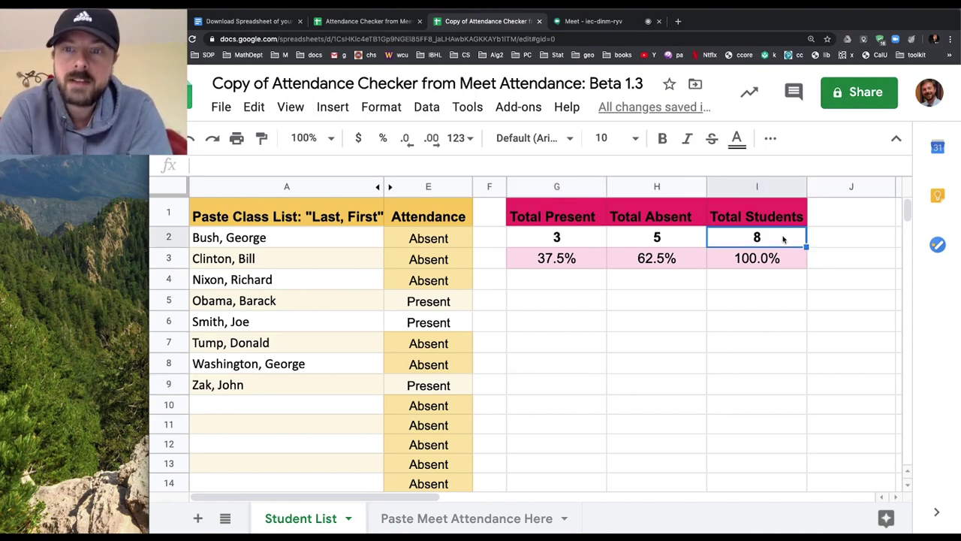
pyautogui.click(582, 223)
pyautogui.click(645, 239)
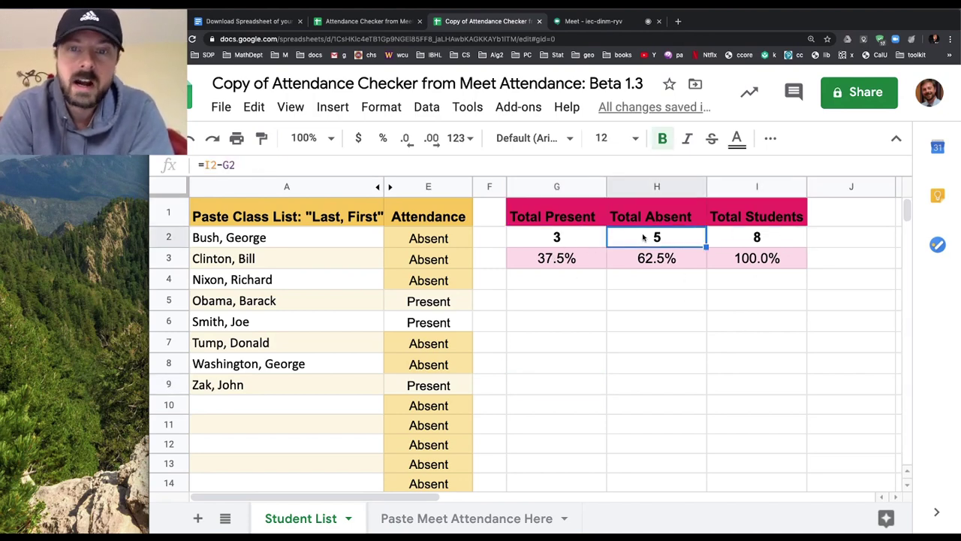
pyautogui.click(343, 263)
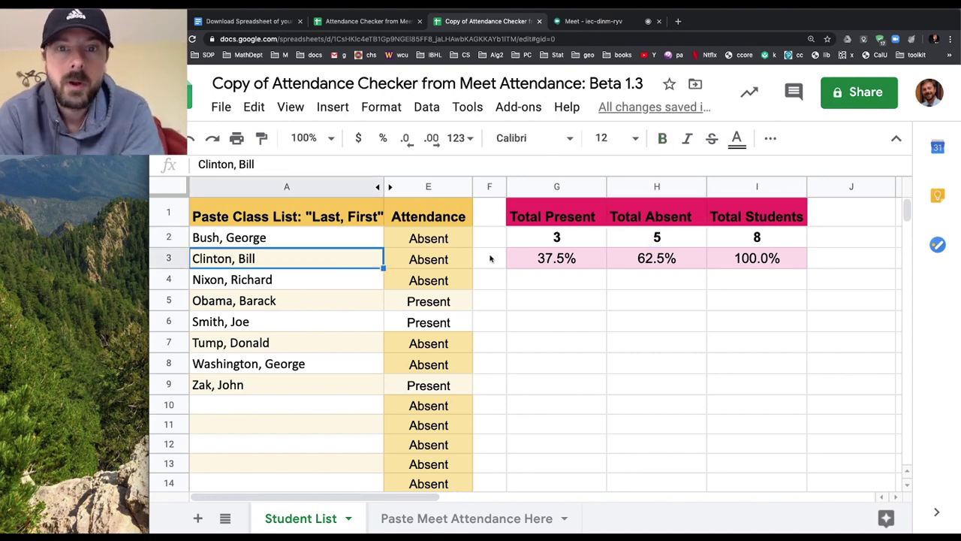
# Go back to the Meet call, select the whole chat again, and return to the Paste Meet Attendance Here sheet
pyautogui.click(597, 21)
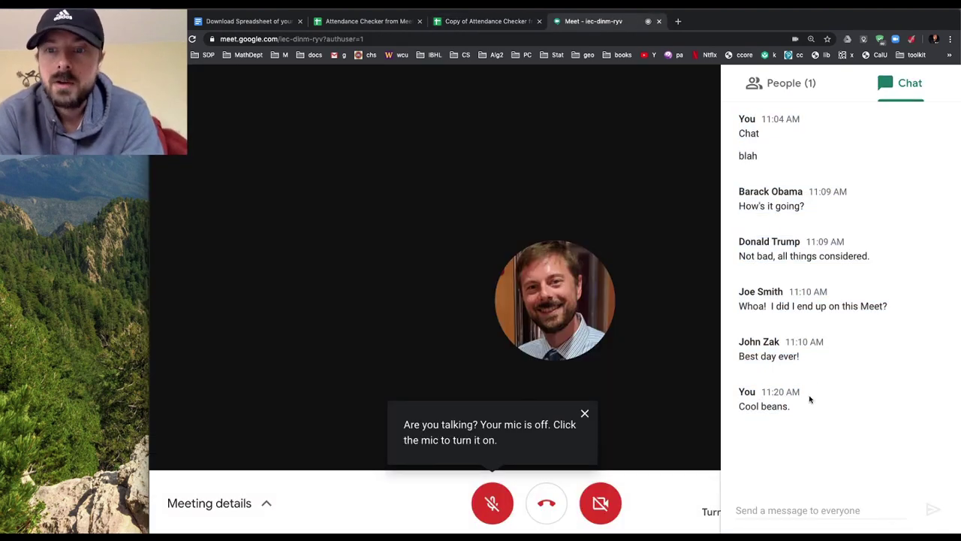
pyautogui.moveTo(800, 409); pyautogui.dragTo(741, 116)
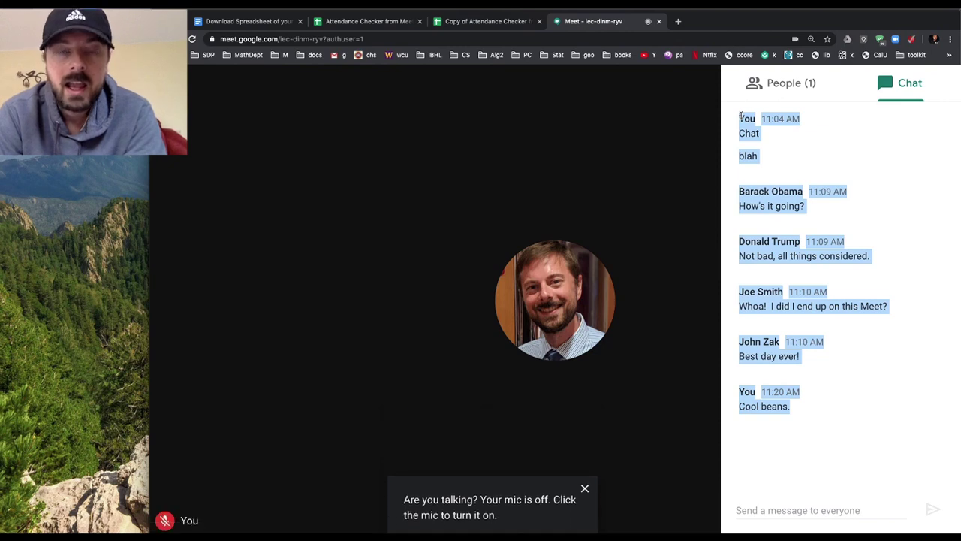
pyautogui.click(485, 21)
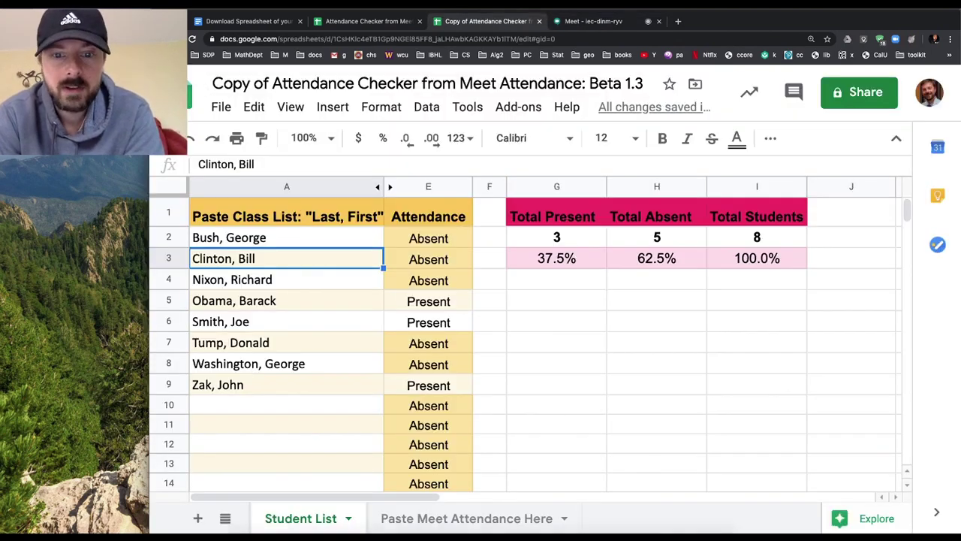
pyautogui.click(471, 515)
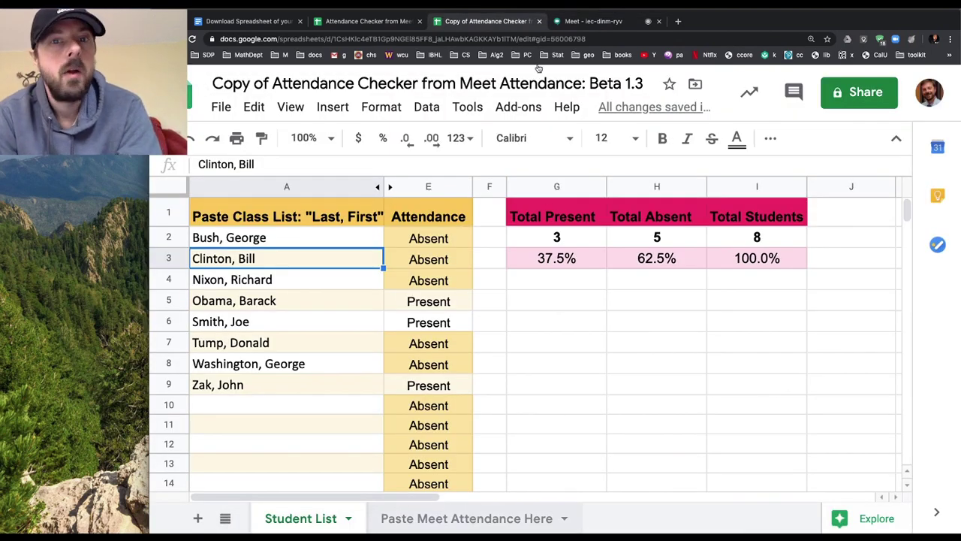
pyautogui.click(419, 331)
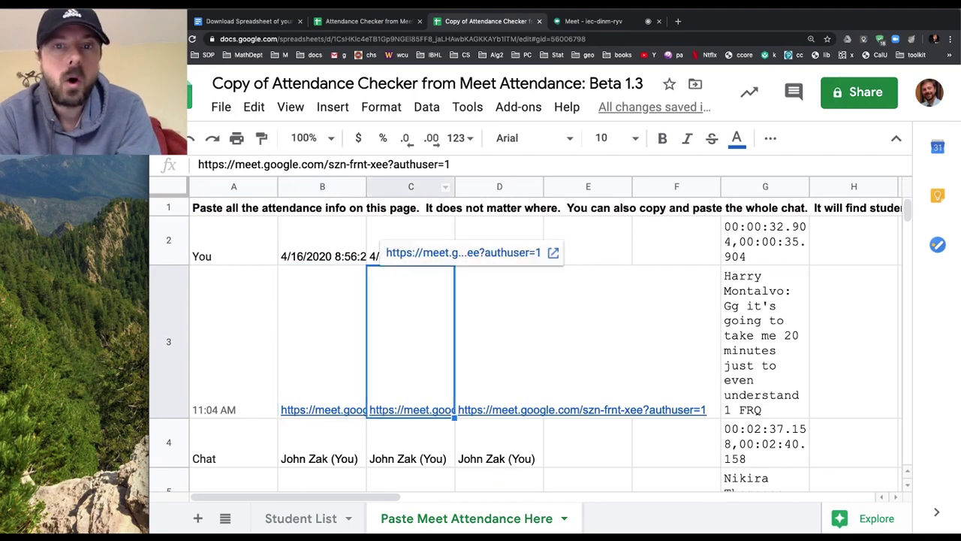
# Compare the names in the Meet chat with the Student List entries and inspect the attendance formula in cell E5
pyautogui.click(593, 21)
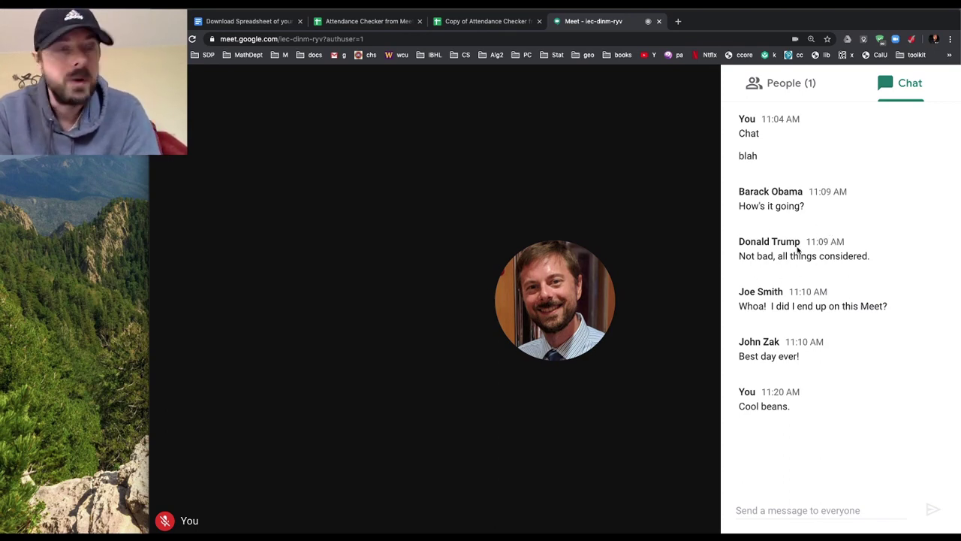
pyautogui.click(460, 24)
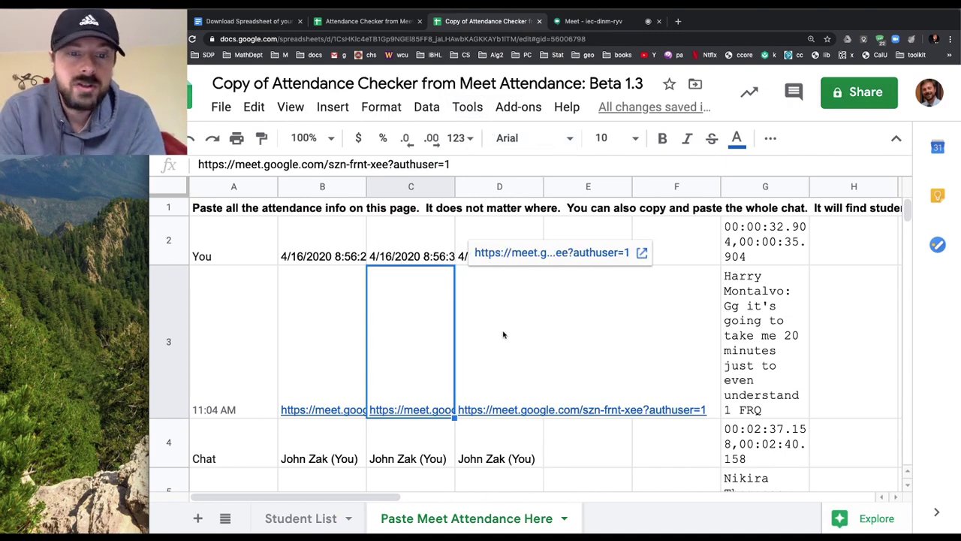
pyautogui.click(312, 513)
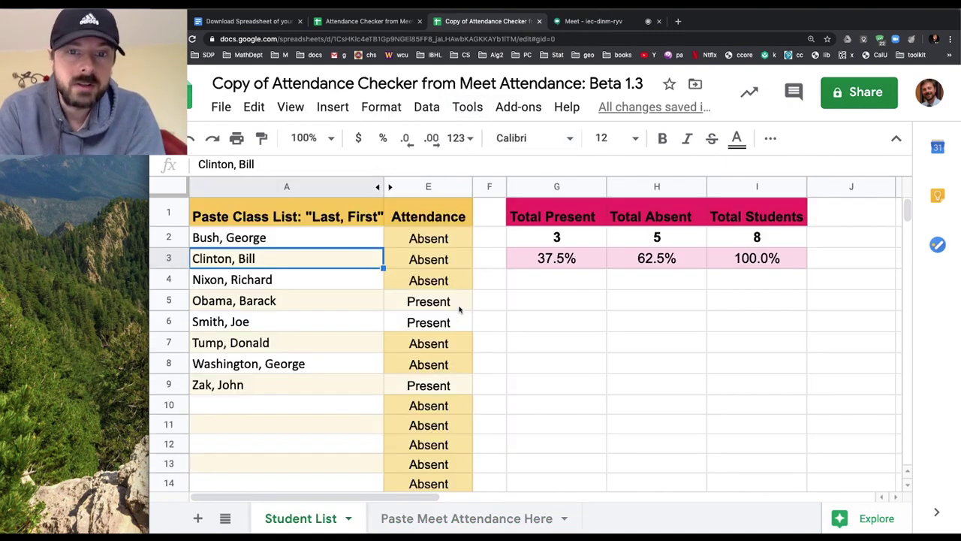
pyautogui.click(558, 347)
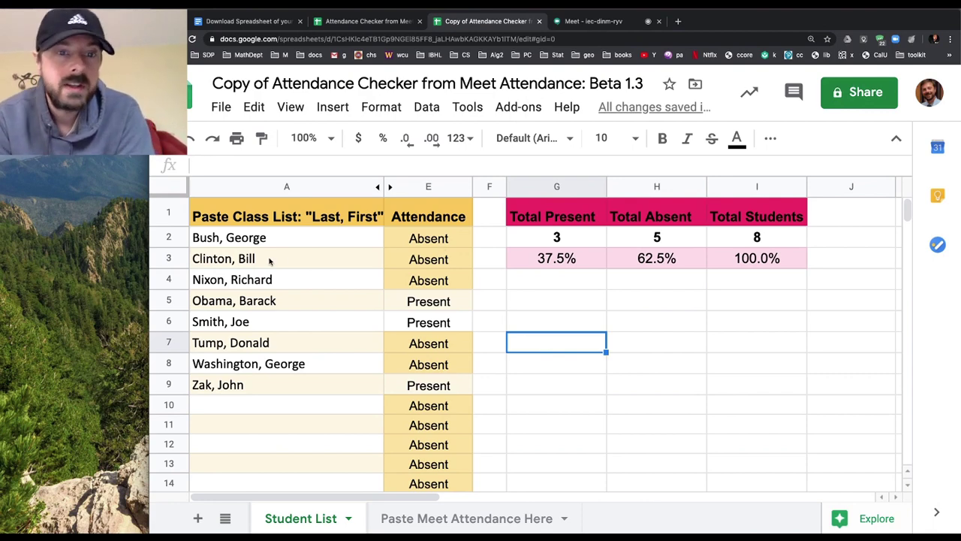
pyautogui.click(289, 237)
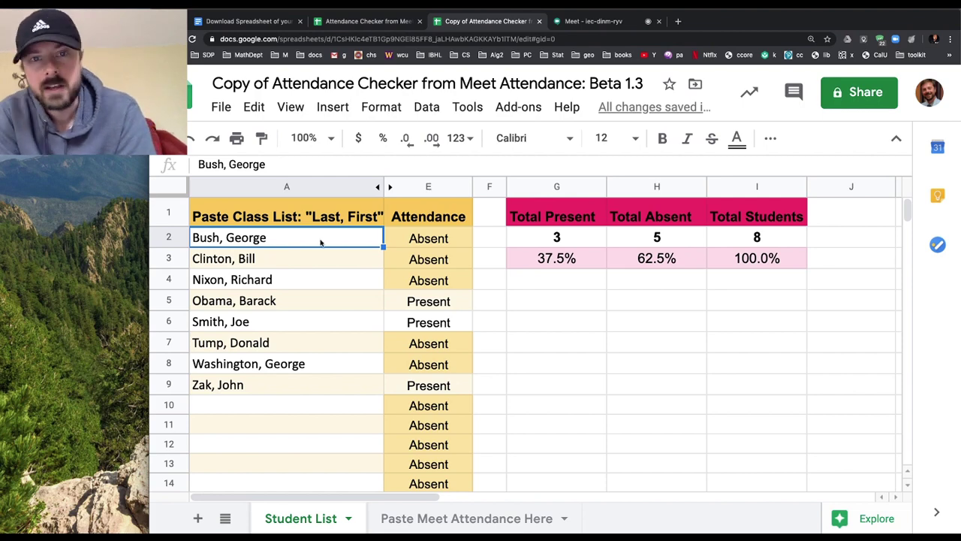
pyautogui.click(457, 300)
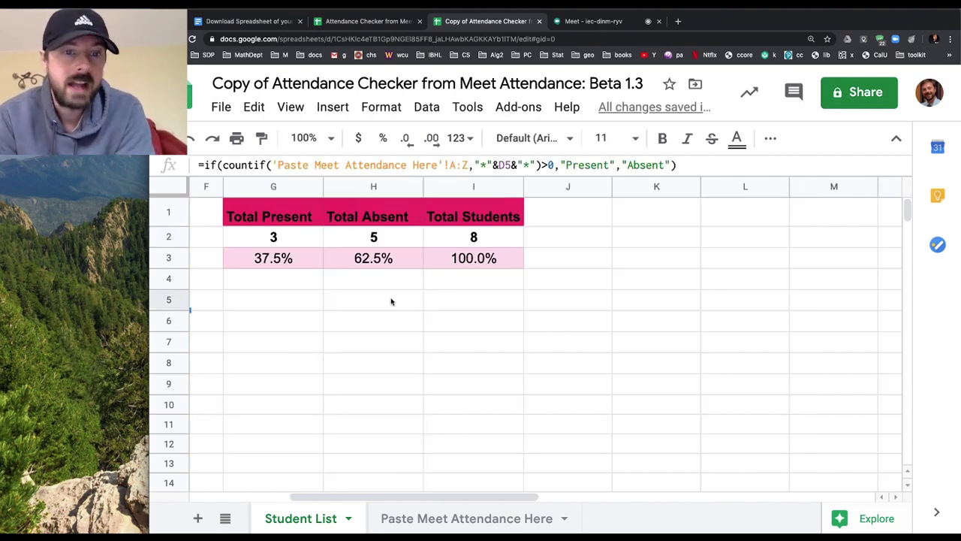
pyautogui.click(310, 279)
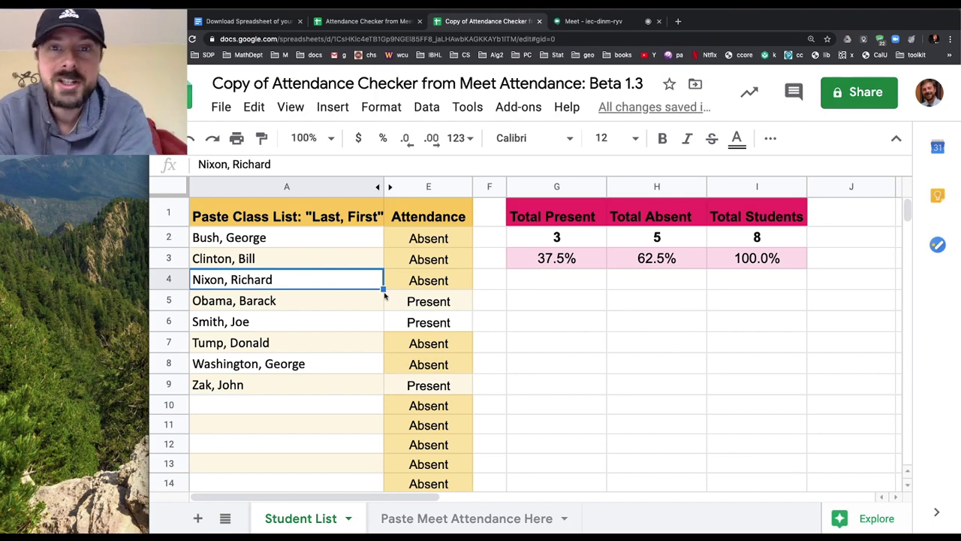
pyautogui.moveTo(496, 535)
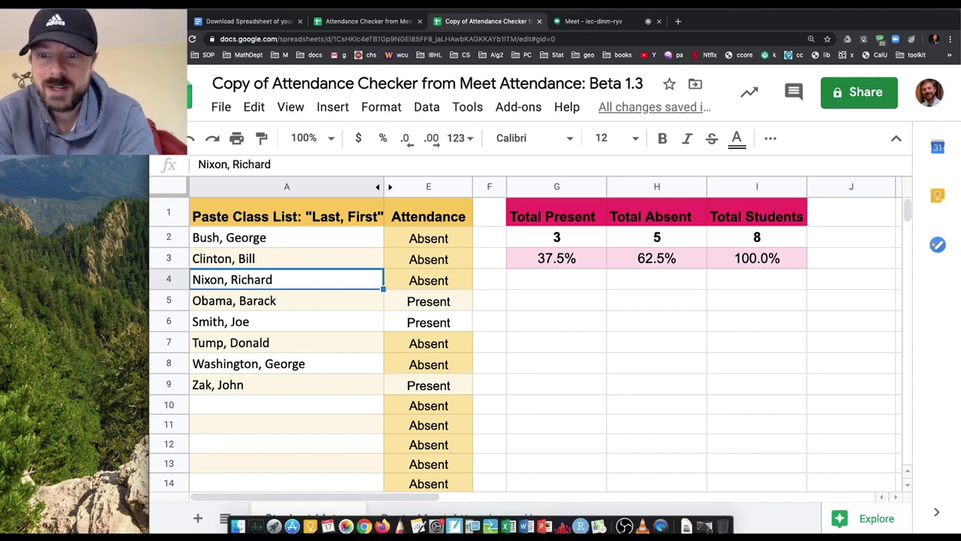
pyautogui.click(705, 526)
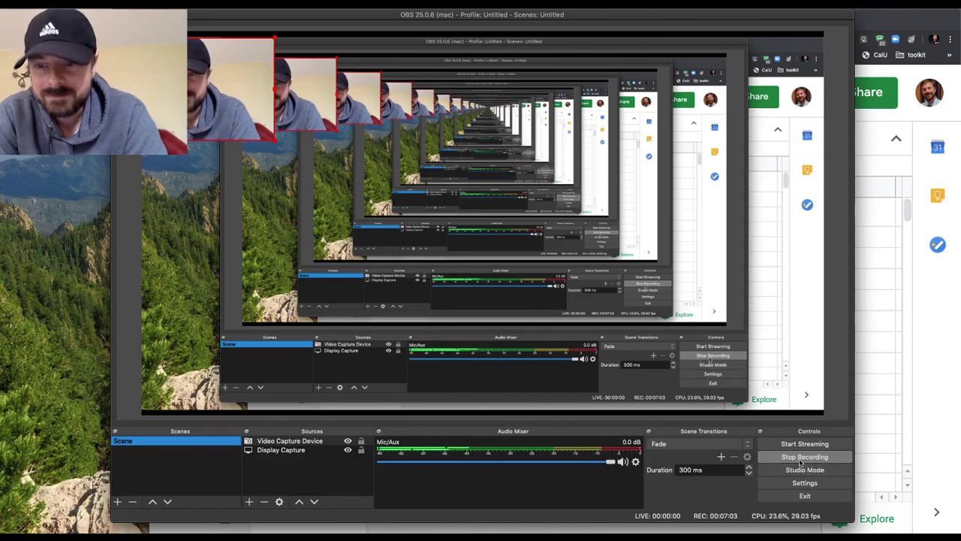